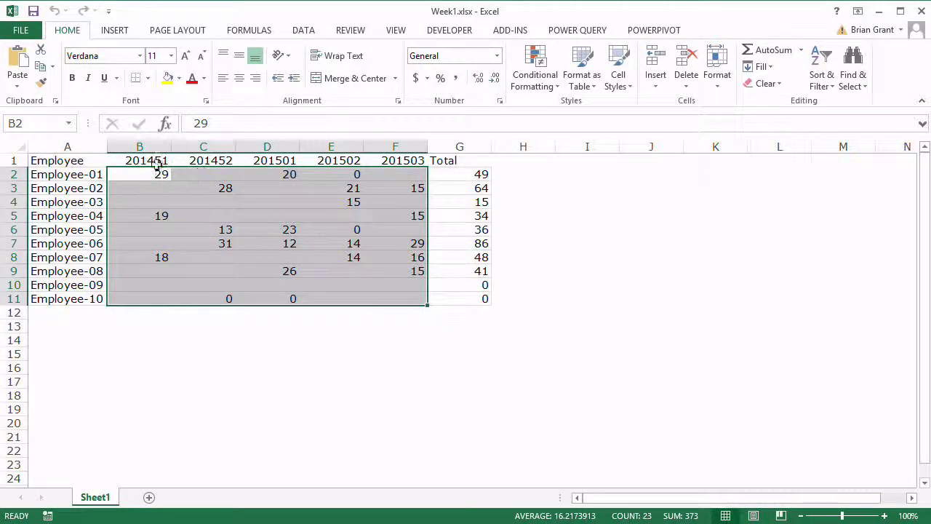
Examine the week headers, employee names, weekly values and Total column in the Week1.xlsx worksheet.
left_click_drag(154, 160, 398, 160)
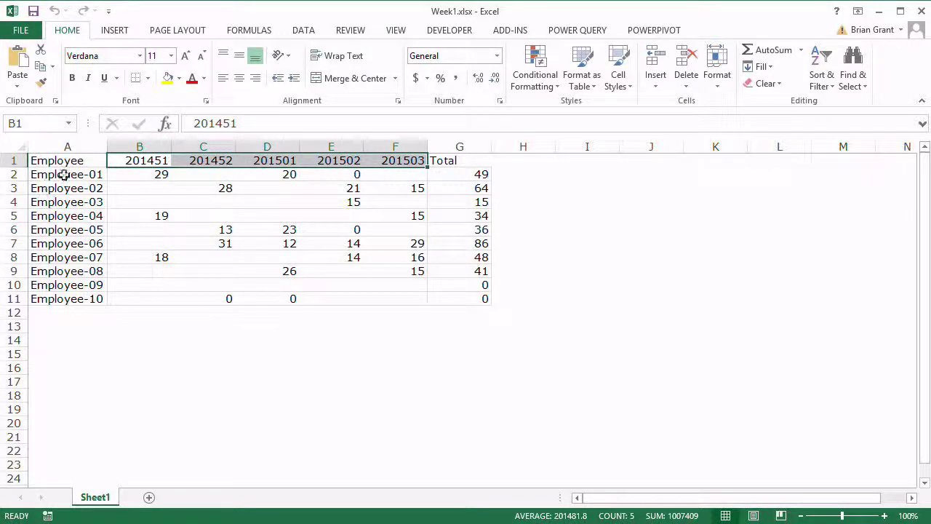
left_click_drag(59, 174, 70, 298)
left_click(154, 178)
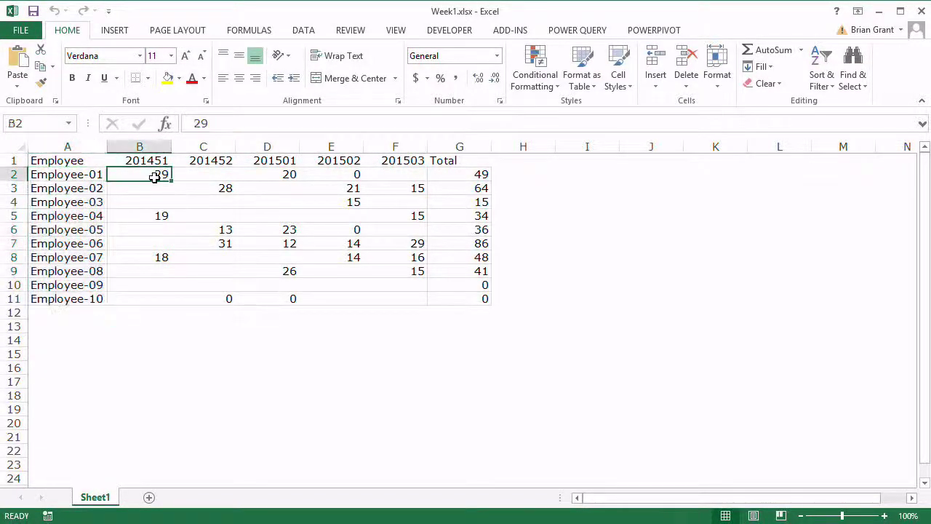
left_click(222, 204)
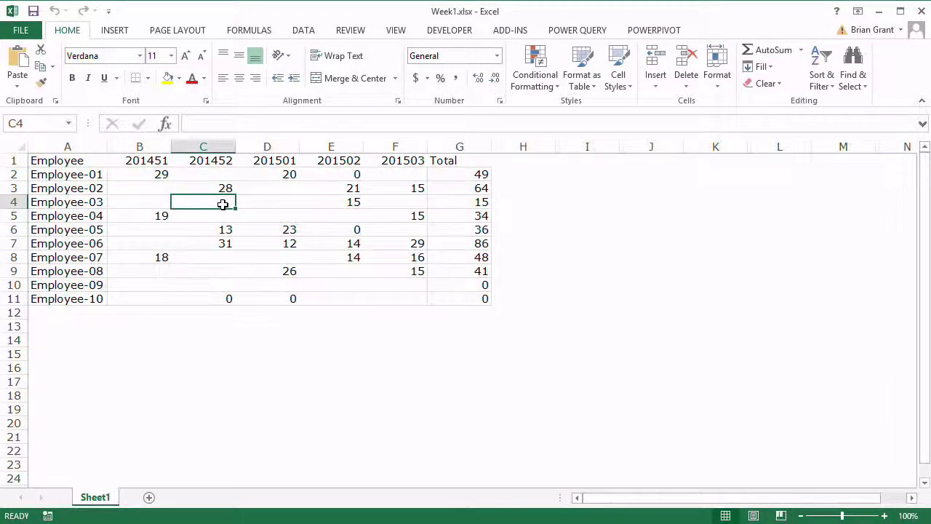
left_click_drag(455, 175, 460, 292)
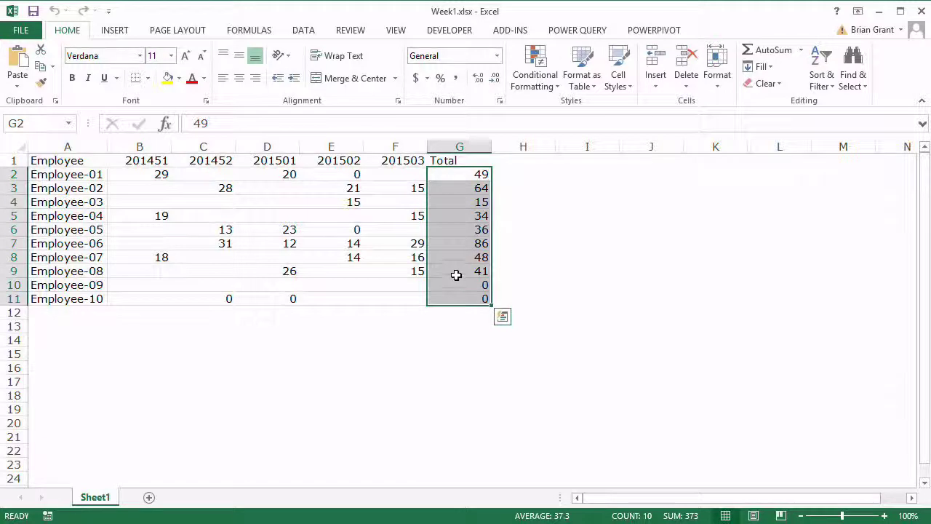
left_click(516, 170)
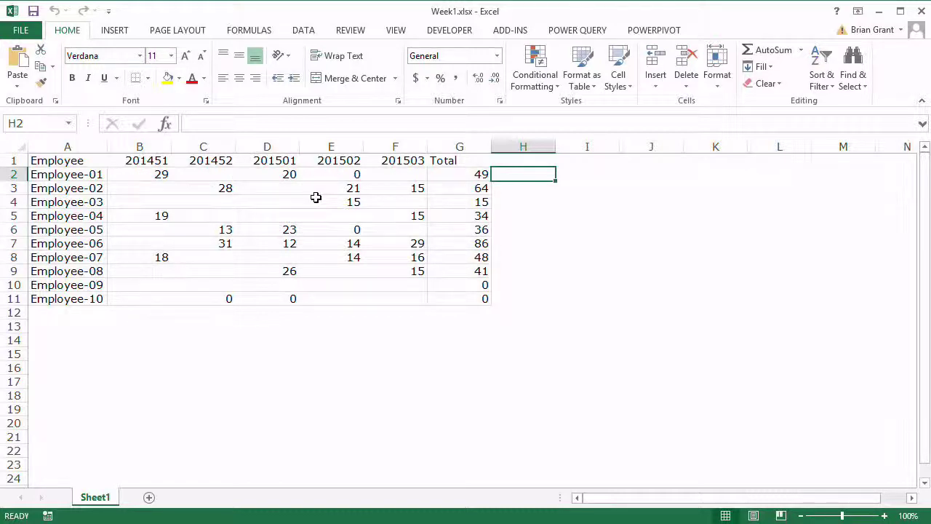
Close Week1.xlsx and import it from the Data folder as a Power Query Excel source in the Last Weekend Worked workbook.
left_click(921, 12)
left_click(148, 245)
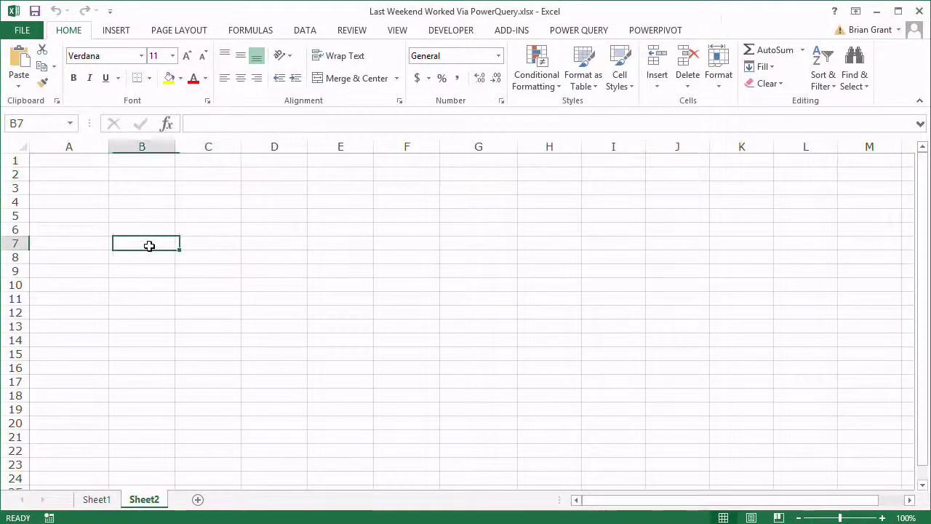
left_click(560, 30)
left_click(86, 80)
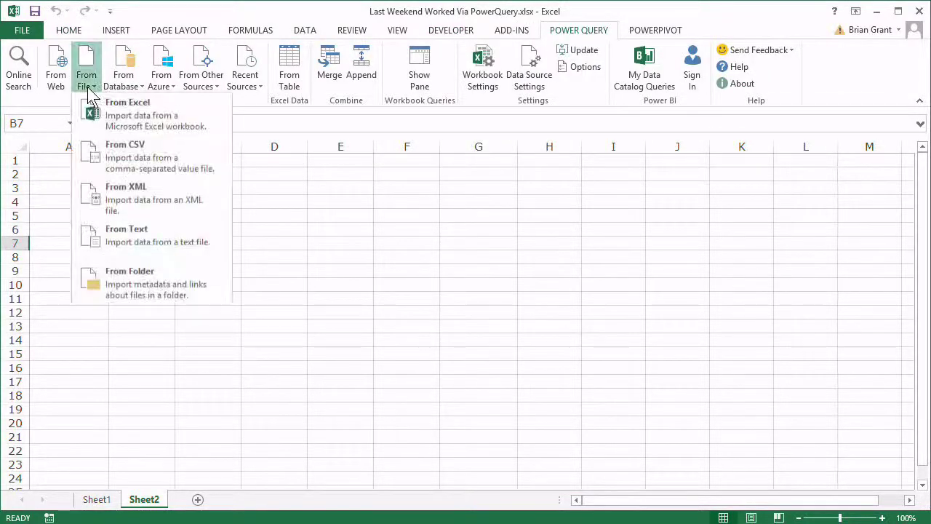
left_click(109, 125)
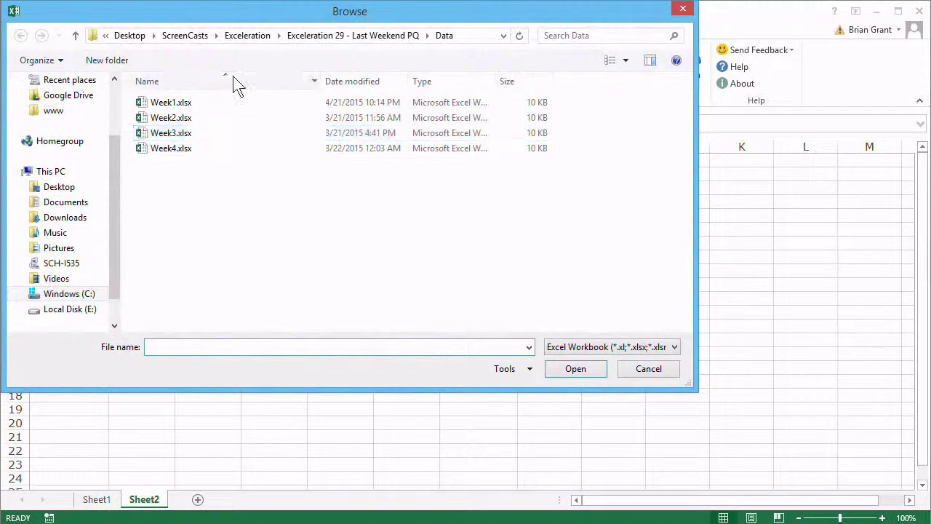
left_click(327, 36)
double_click(185, 100)
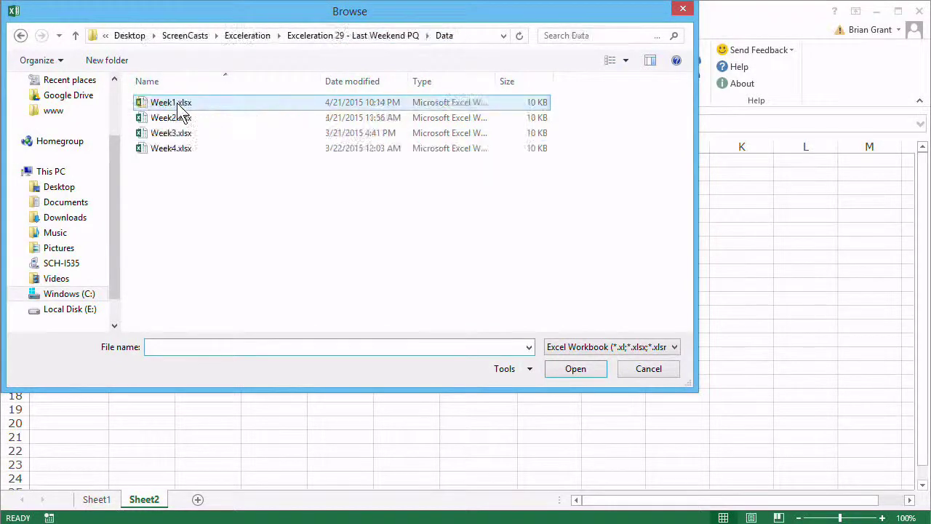
left_click(179, 104)
left_click(574, 369)
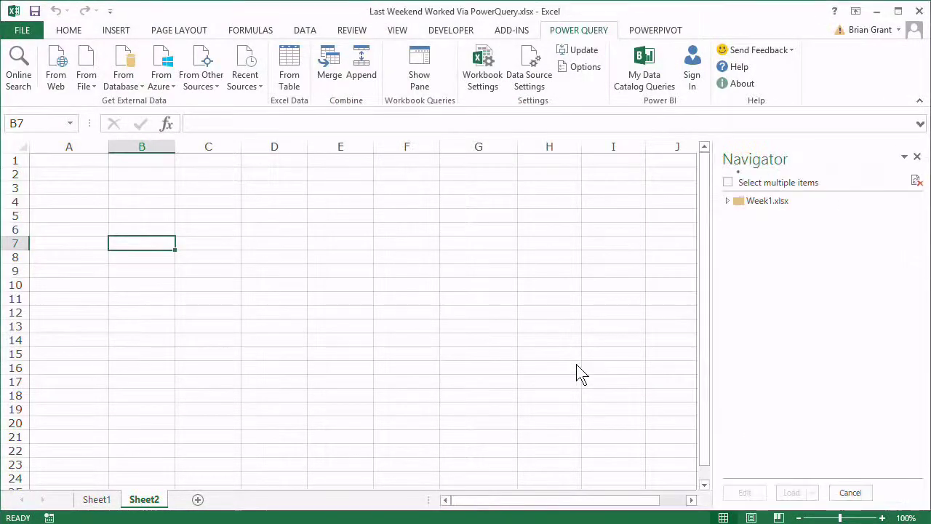
Open Sheet1 of Week1.xlsx for editing in the Query Editor and use its first row as headers.
mouse_move(763, 225)
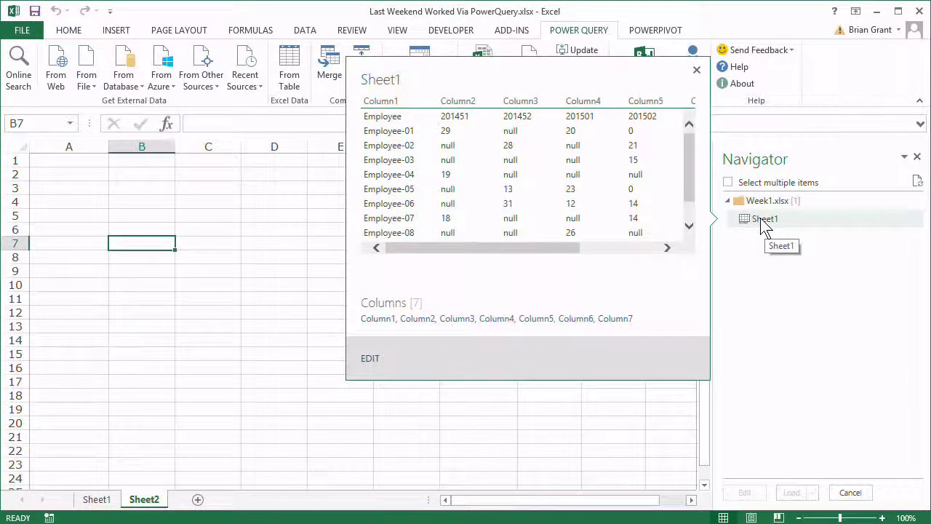
left_click(763, 222)
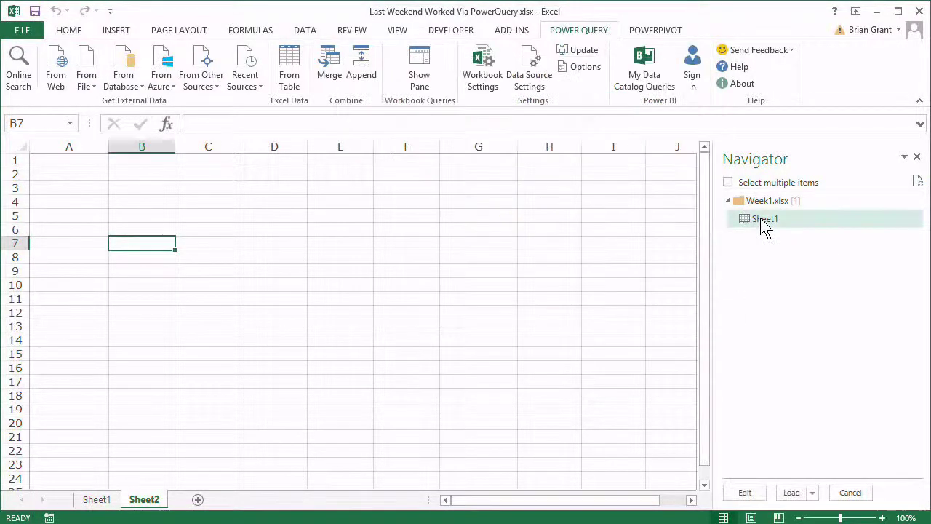
left_click(749, 495)
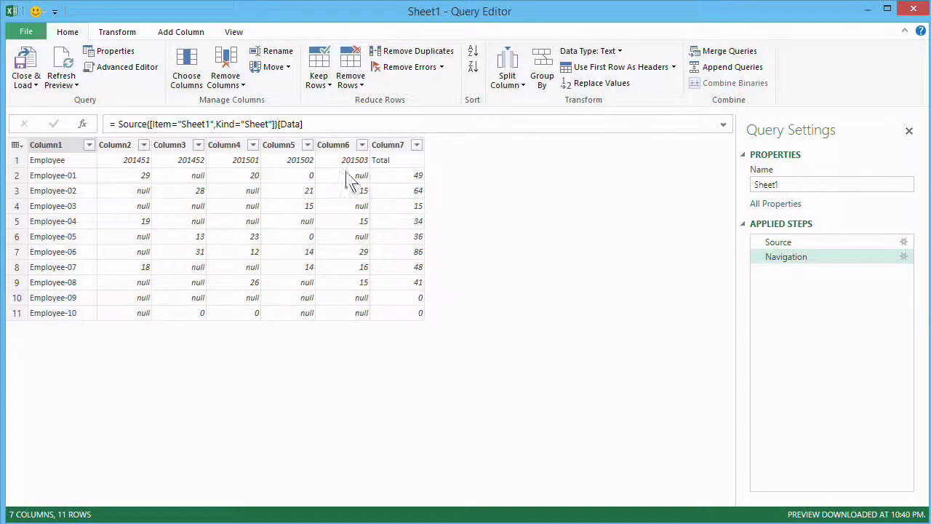
left_click(15, 145)
left_click(24, 152)
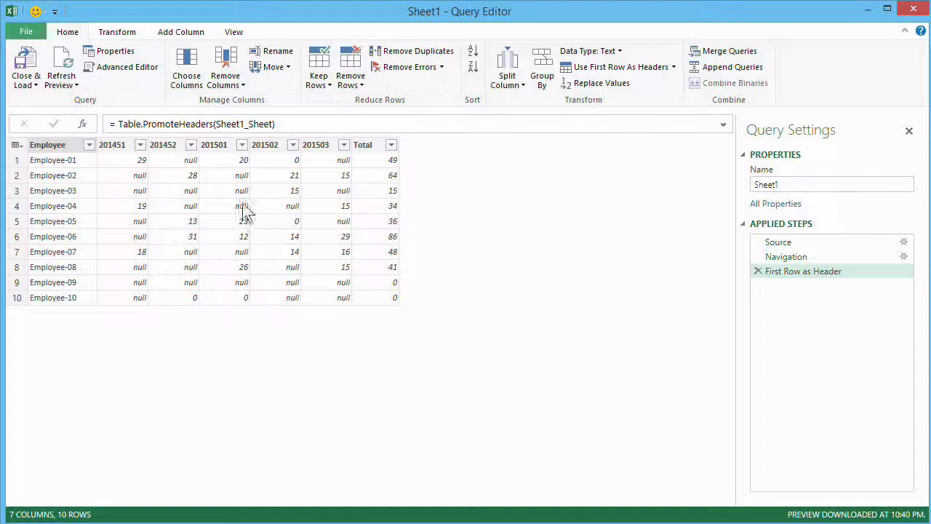
Add a line to the query's M code after the header promotion: Start = #"First Row as Header".
left_click(233, 32)
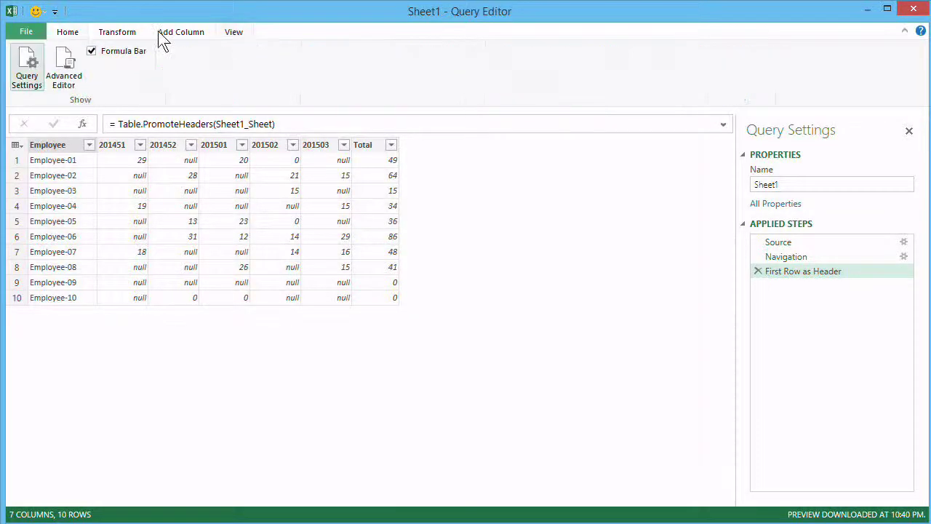
left_click(73, 67)
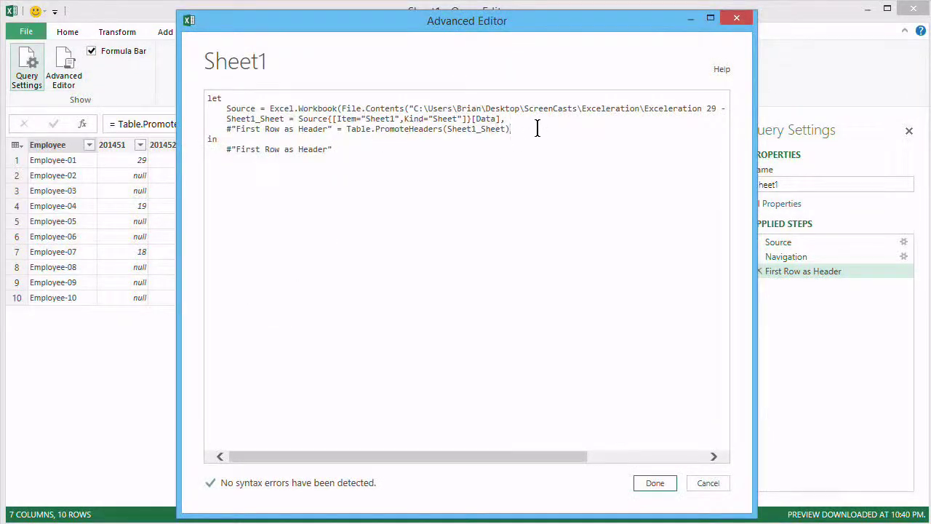
key("Return")
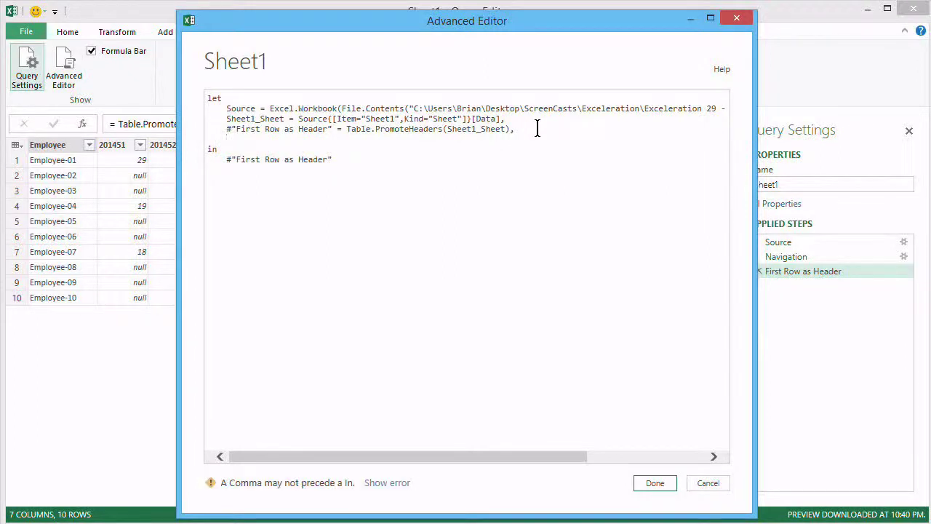
type("Start =")
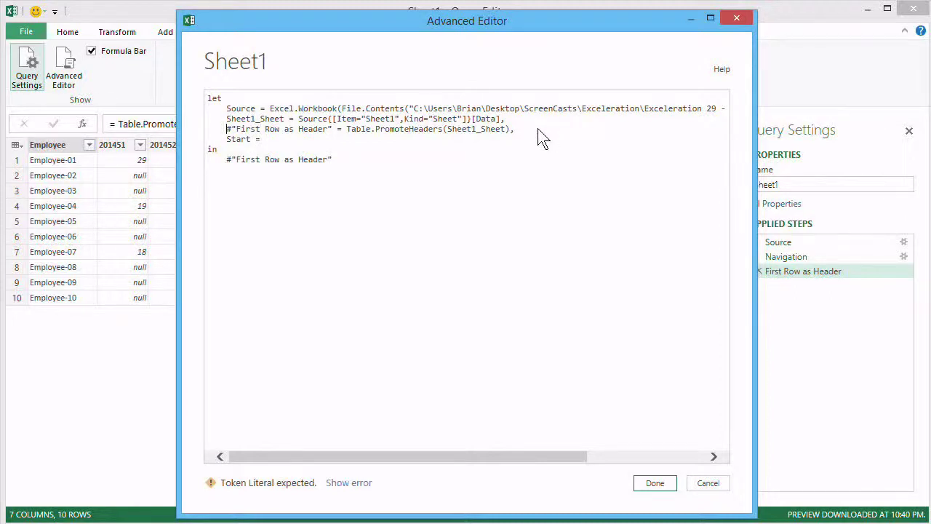
key("shift+Right")
key("shift+Right")
key("shift+Right")
key("shift+Right")
key("shift+Right")
key("shift+Right")
key("shift+Right")
key("shift+Right")
key("shift+Right")
key("shift+Right")
key("shift+Right")
key("shift+Right")
key("shift+Right")
key("shift+Right")
key("shift+Right")
key("shift+Right")
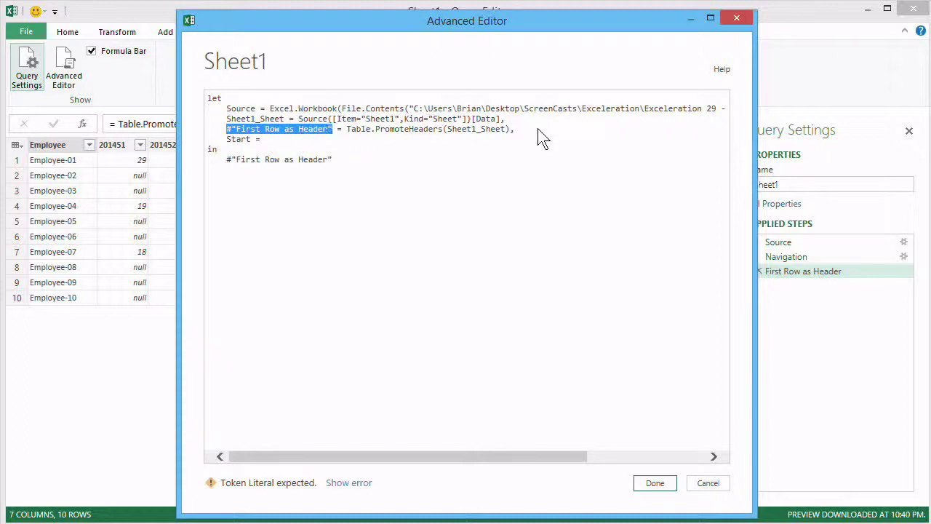
key("Down")
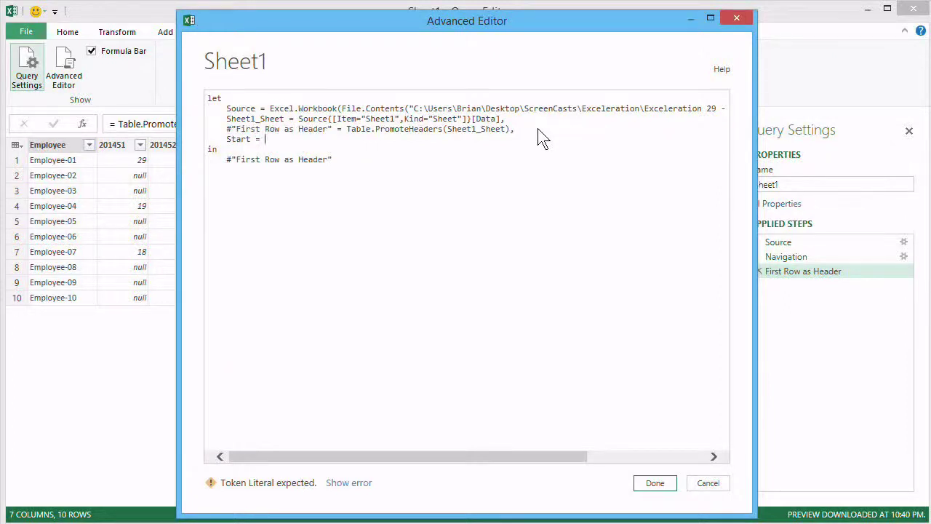
type("#\"First Row as Header\"")
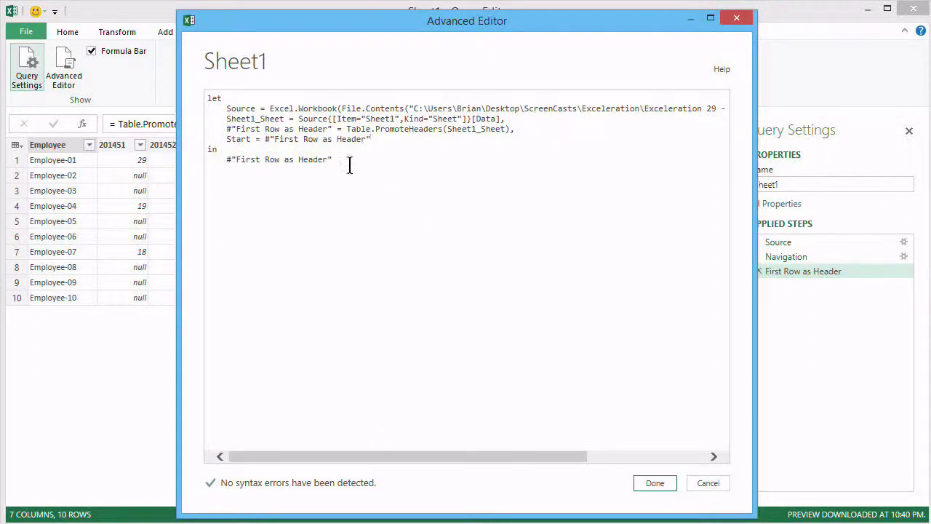
Replace the expression after "in" with Start and apply the edited query code.
key("shift+Left")
key("shift+Left")
key("shift+Left")
key("shift+Left")
key("shift+Left")
key("shift+Left")
key("shift+Left")
key("shift+Left")
key("shift+Left")
key("shift+Left")
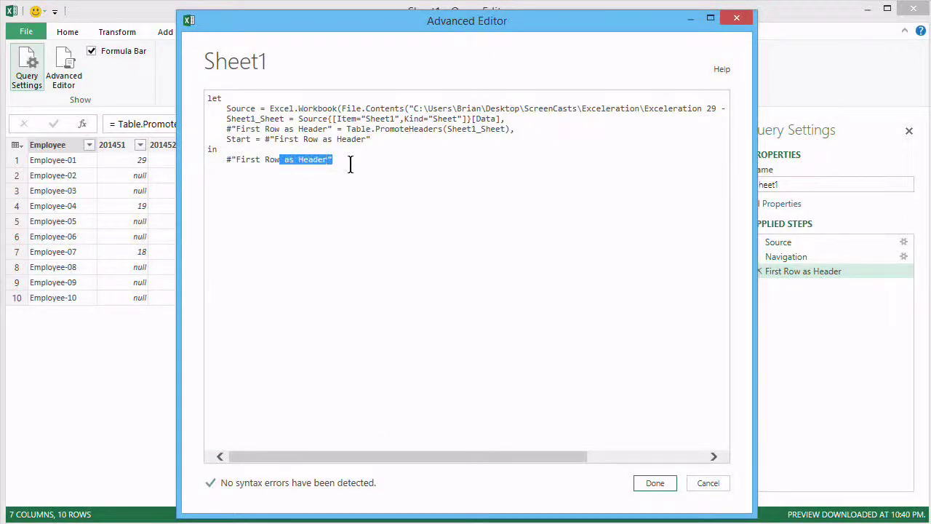
type("Start")
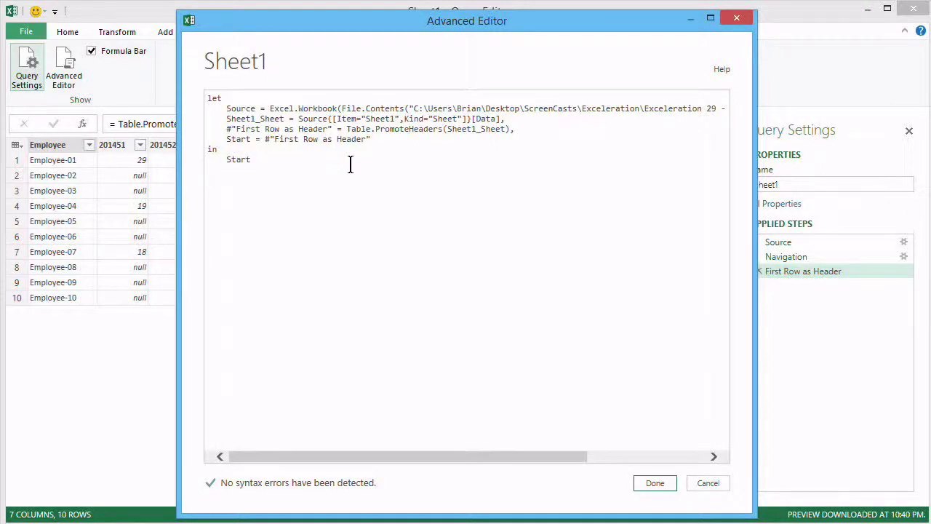
left_click(668, 487)
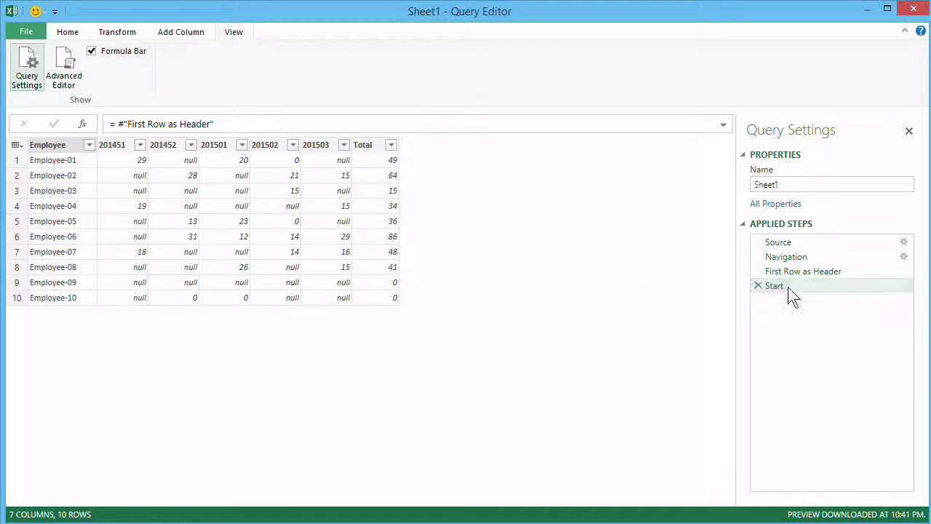
Remove the Total column and unpivot the week columns 201451 through 201503.
right_click(368, 145)
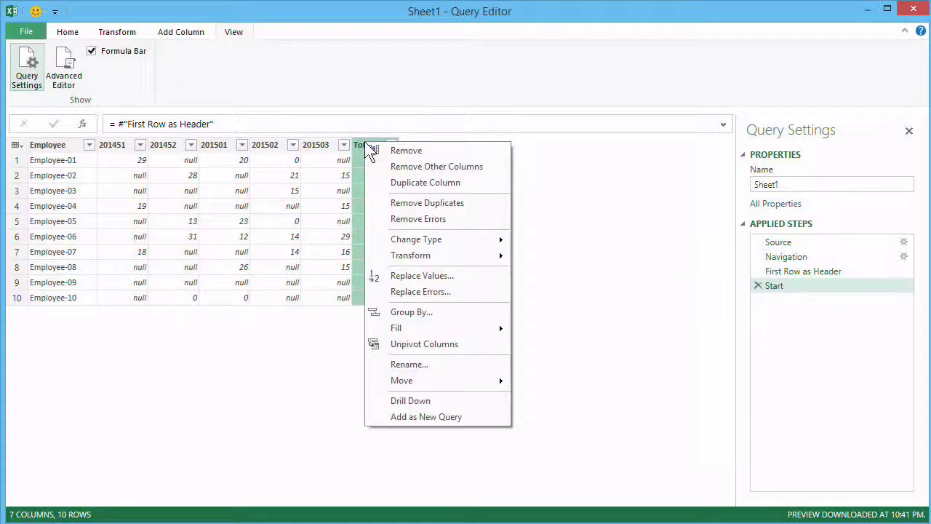
left_click(406, 151)
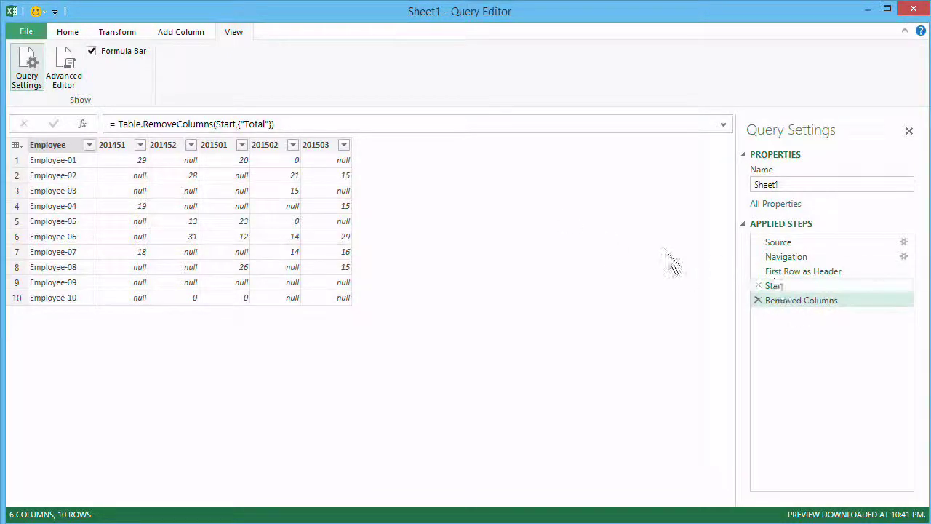
left_click(121, 145)
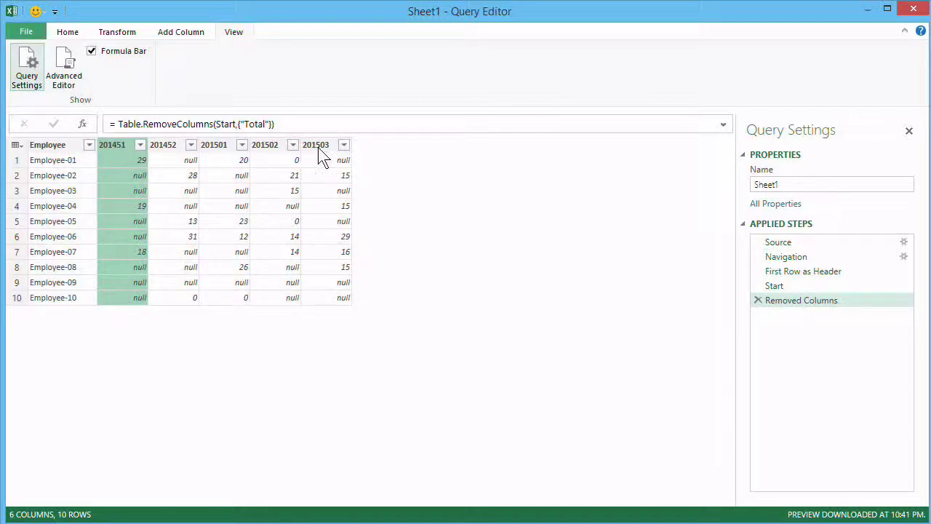
left_click(317, 147, "shift")
right_click(320, 145)
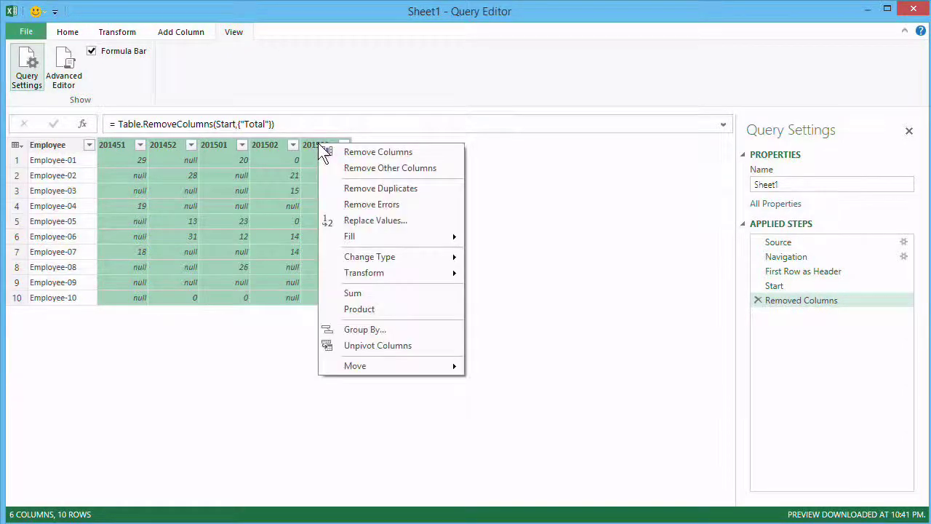
left_click(419, 347)
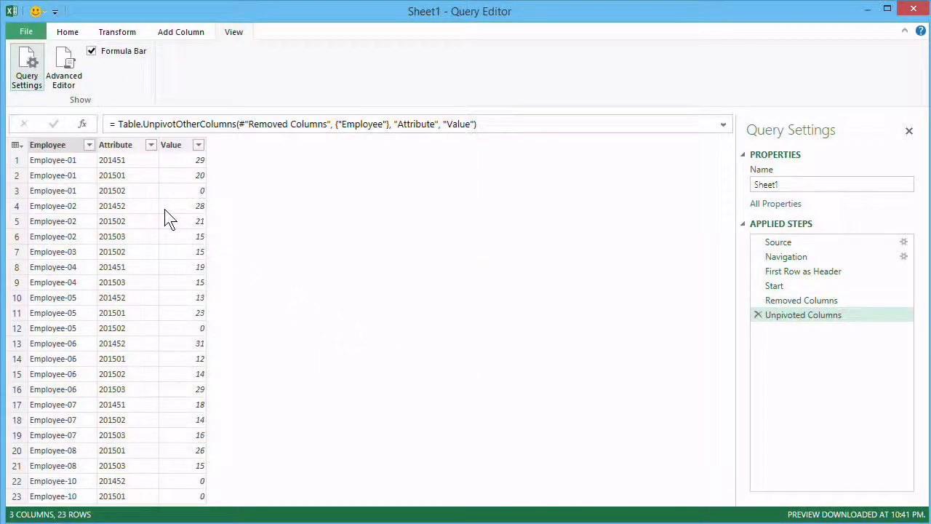
Compare the Removed Columns and Unpivoted Columns results, and turn the formula bar off and back on.
left_click(803, 300)
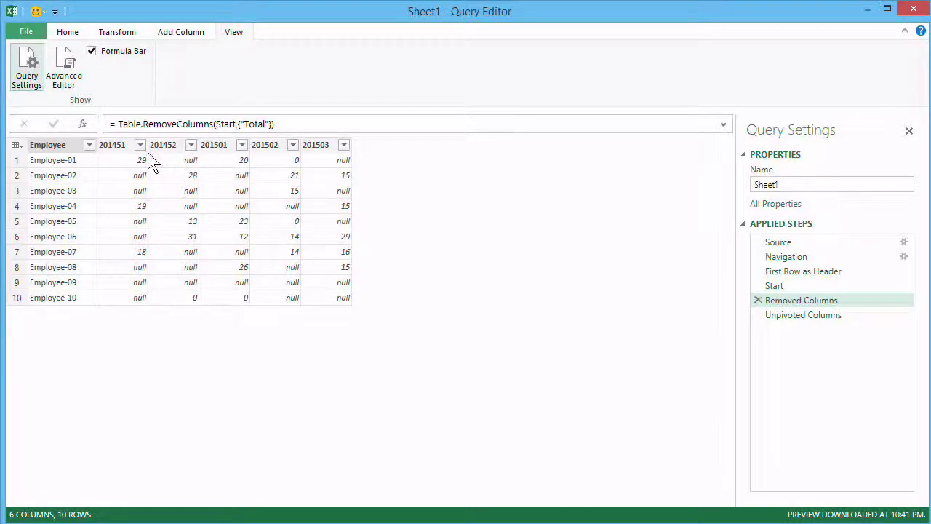
left_click(793, 315)
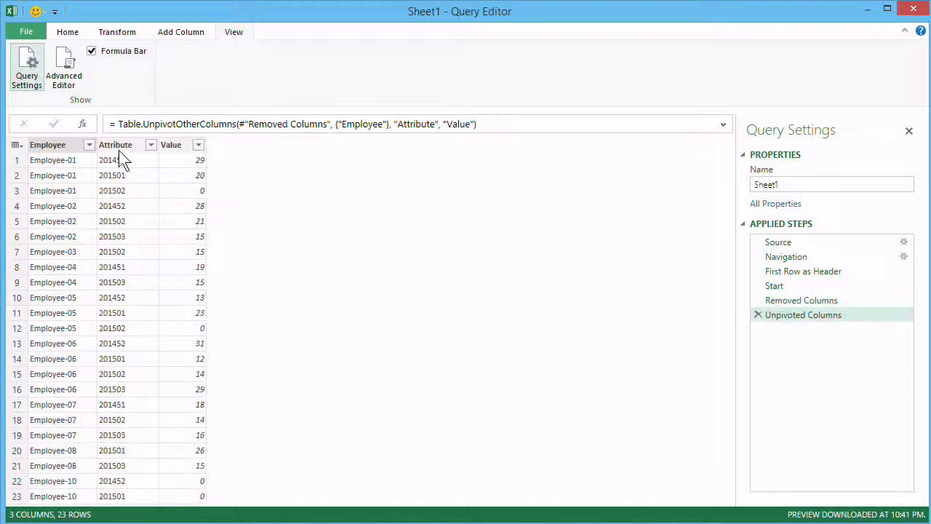
left_click(774, 301)
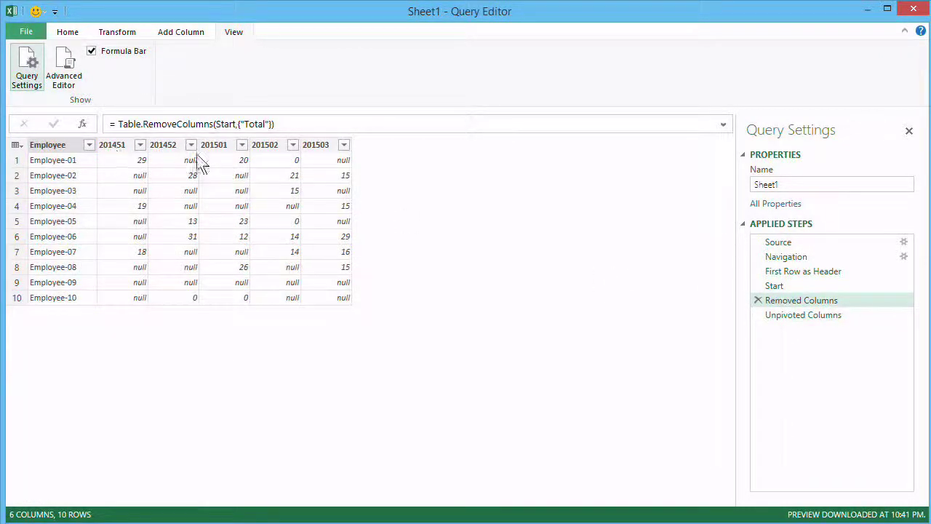
left_click(775, 316)
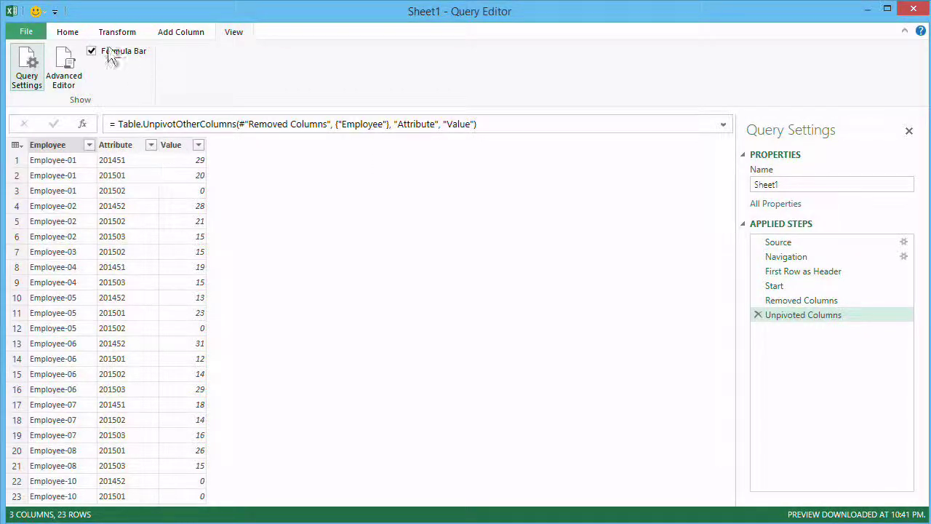
left_click(92, 53)
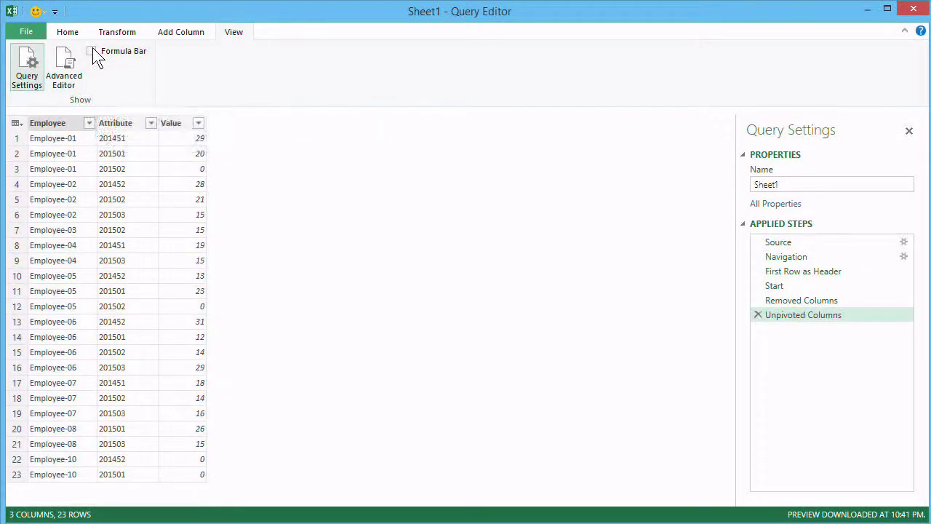
left_click(92, 52)
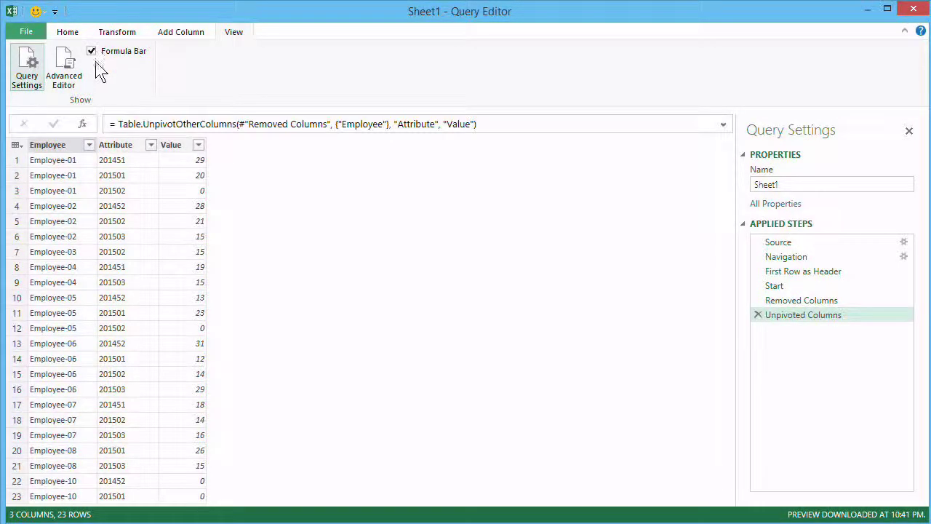
In the unpivot step's formula, replace the "Attribute" column name with "Week".
left_click(399, 124)
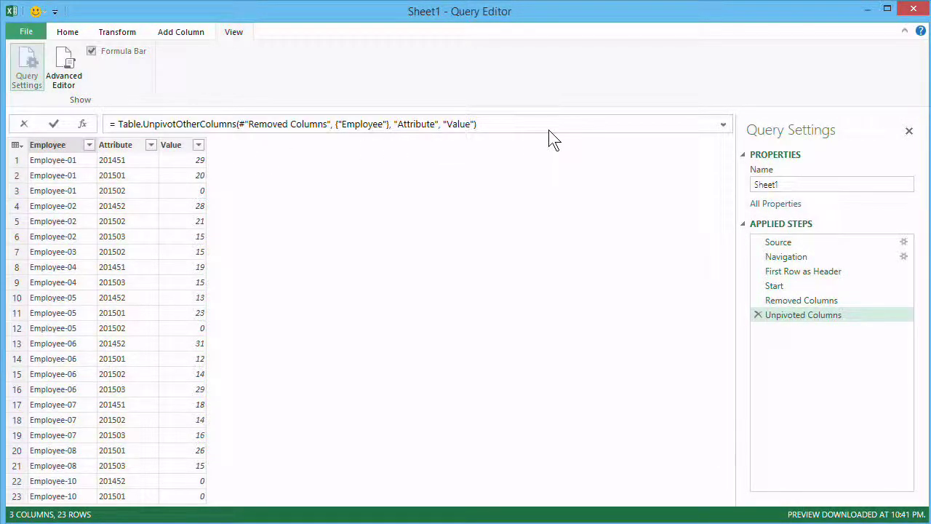
key("shift+Right")
key("shift+Right")
key("shift+Right")
key("shift+Right")
key("shift+Right")
key("shift+Right")
key("shift+Right")
key("shift+Right")
key("shift+Right")
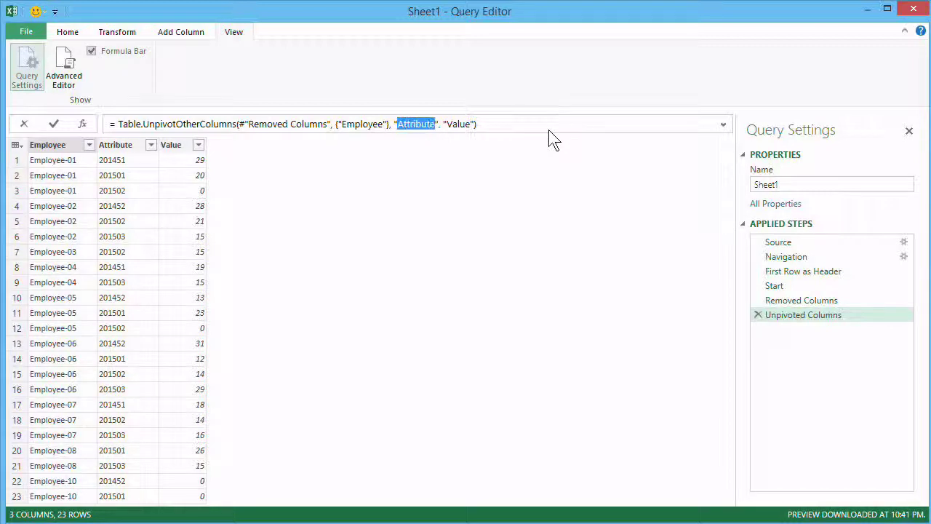
type("Week")
Replace the "Value" column name with "Hours" in the same unpivot formula and apply the edit.
key("Right")
key("Right")
key("Right")
key("Right")
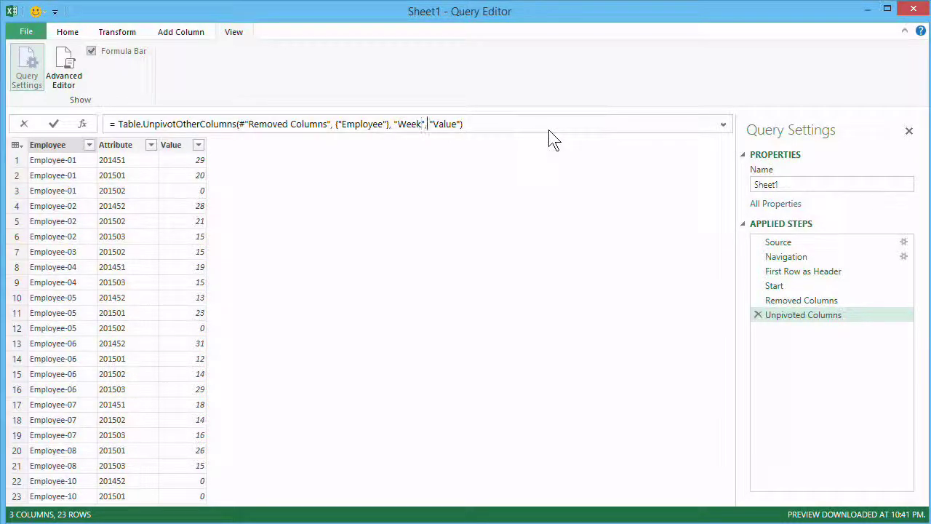
key("shift+Right")
key("shift+Right")
key("shift+Right")
key("shift+Right")
key("shift+Right")
type("Hours")
key("Return")
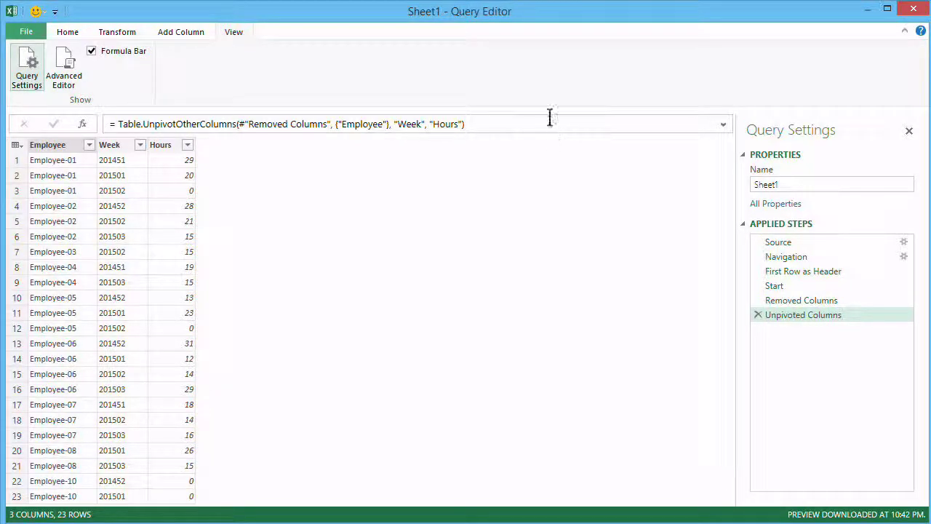
Filter the Hours column to exclude rows with the value 0.
left_click(188, 148)
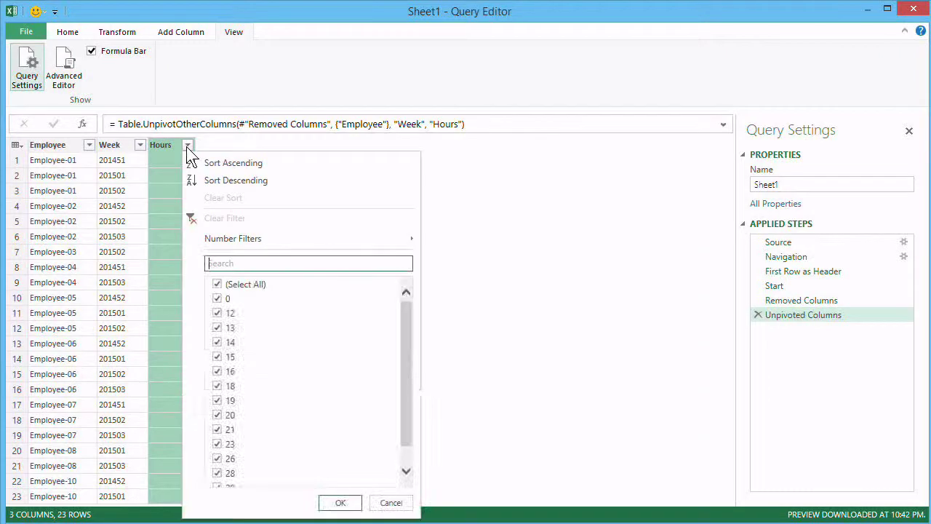
left_click(218, 298)
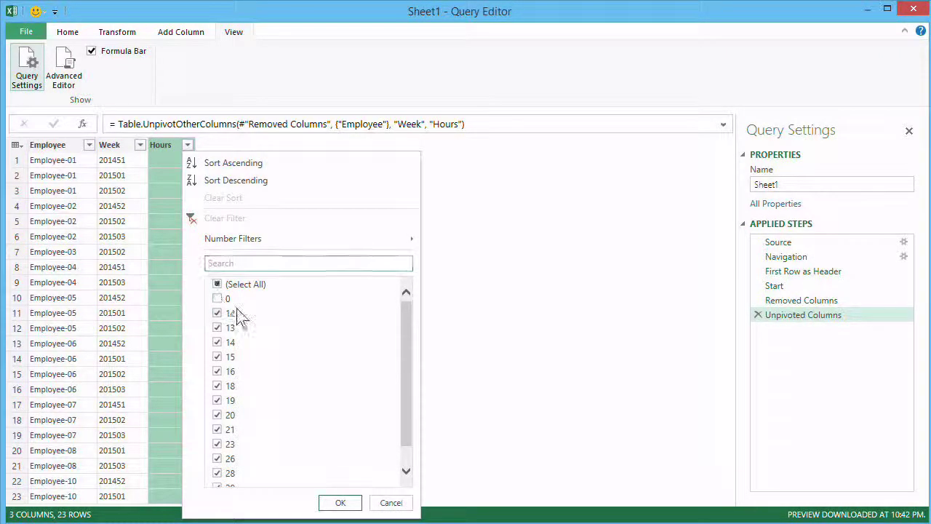
left_click(355, 508)
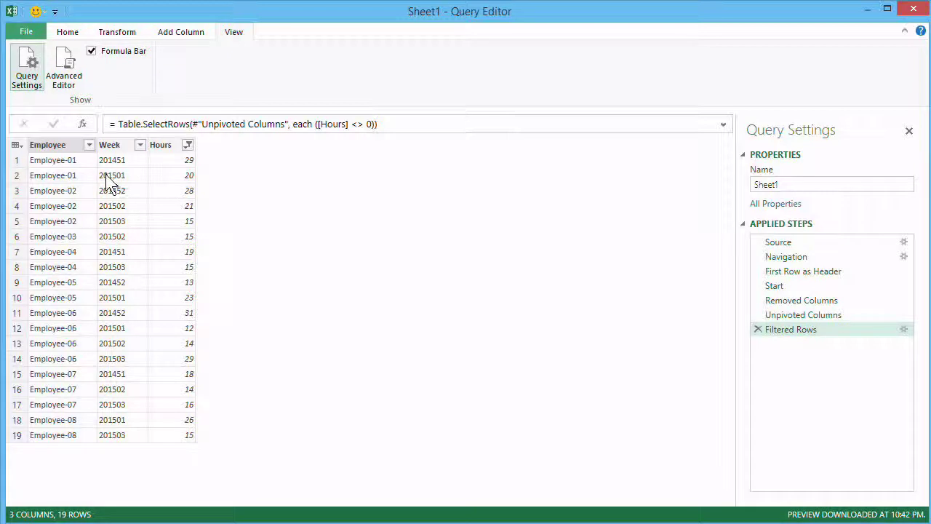
Group the rows by Employee with a new column LastWeekWorked that takes the Max of Week.
right_click(63, 145)
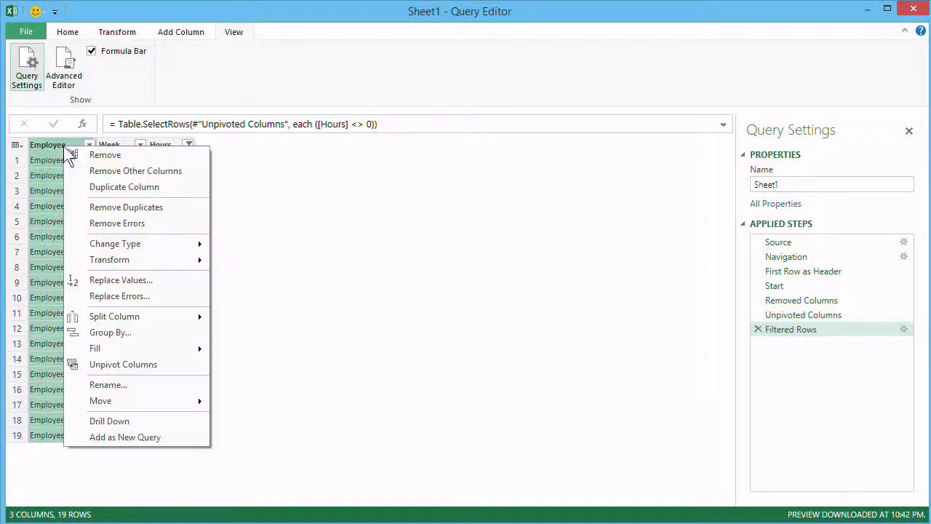
left_click(131, 332)
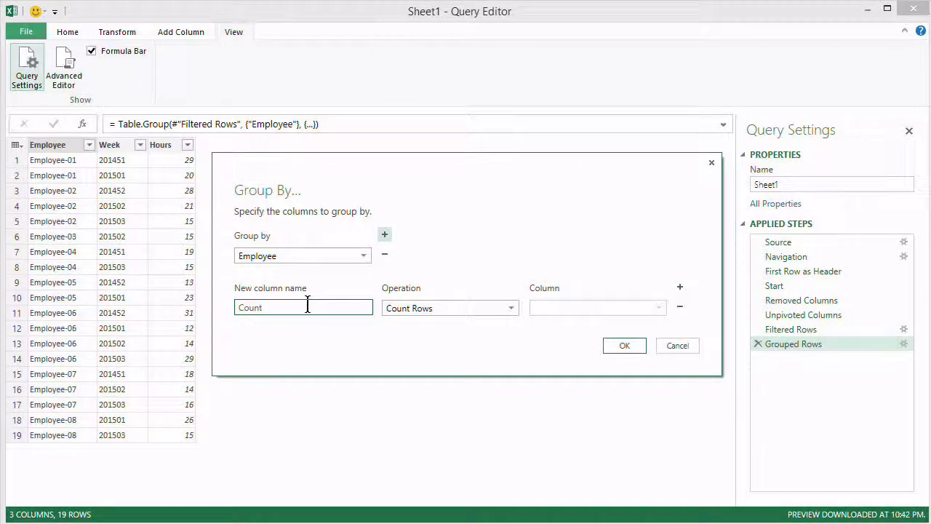
left_click_drag(311, 305, 160, 295)
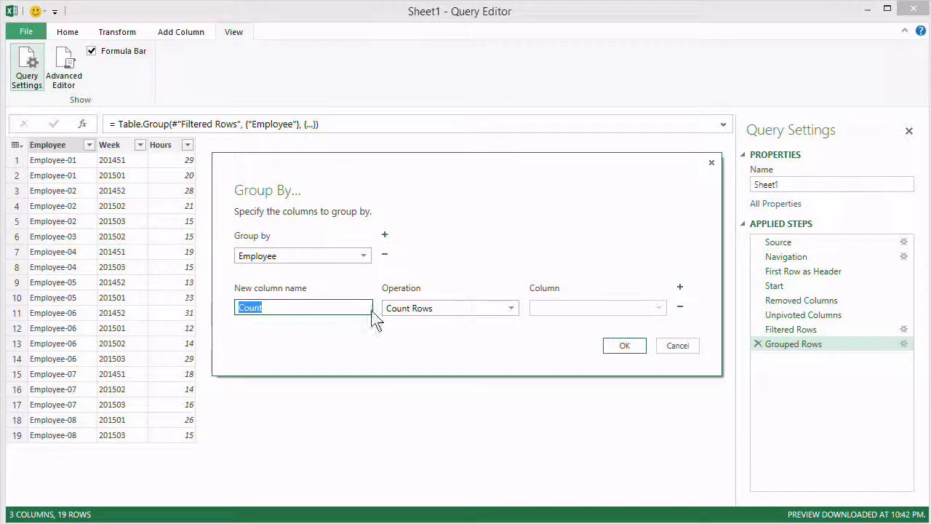
type("Last")
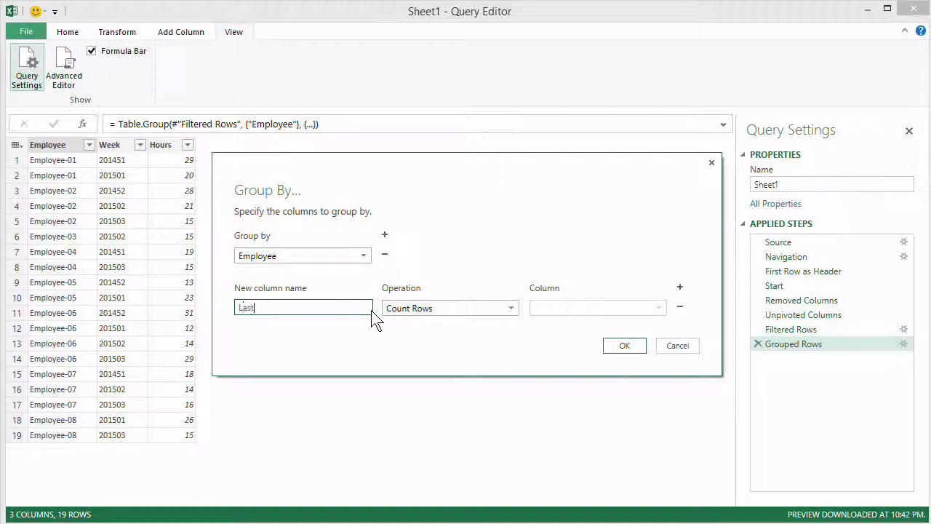
type("WeekWorked")
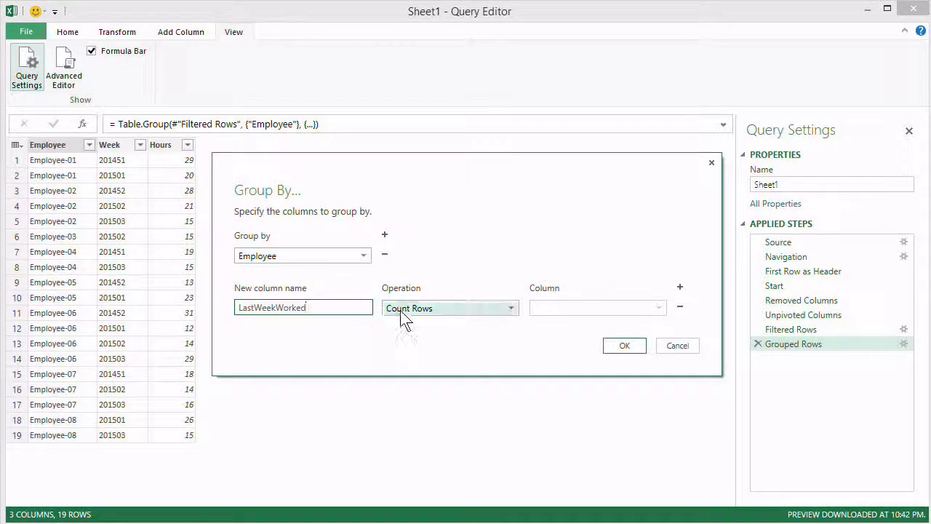
left_click(408, 311)
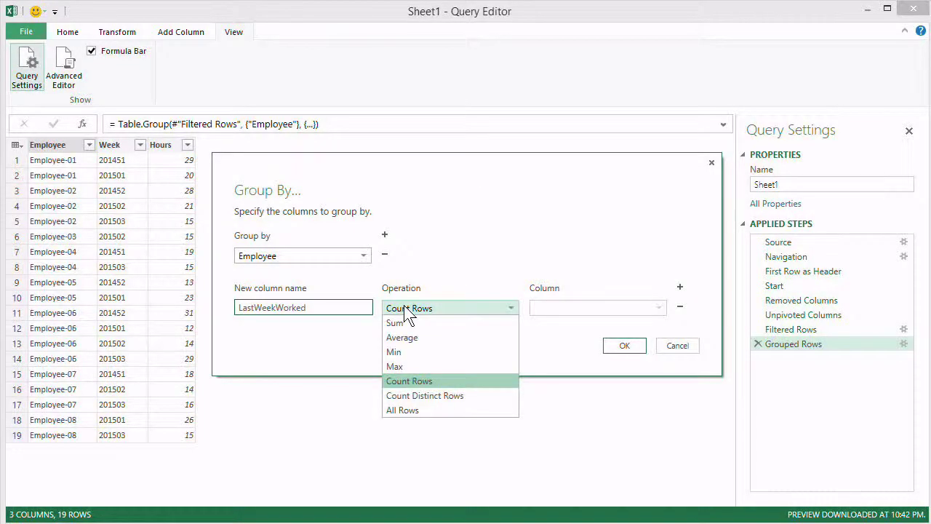
left_click(422, 364)
left_click(593, 307)
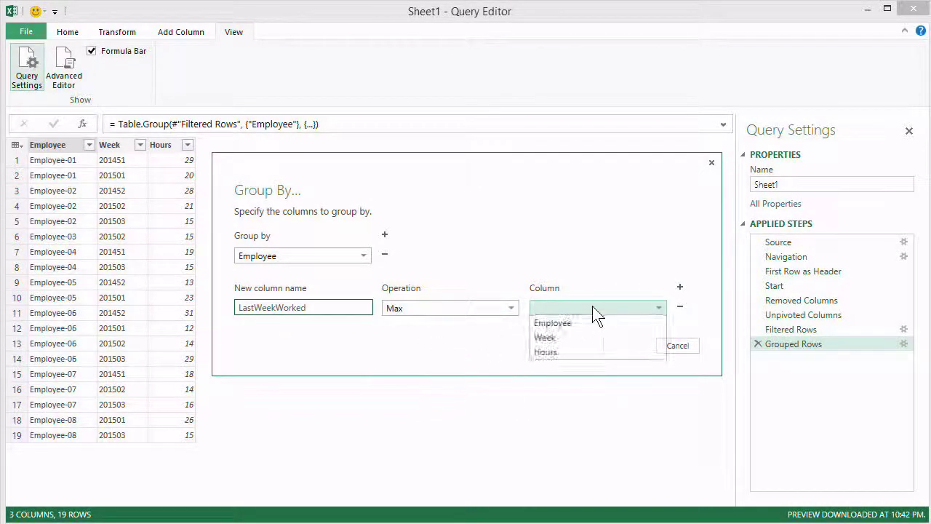
left_click(594, 336)
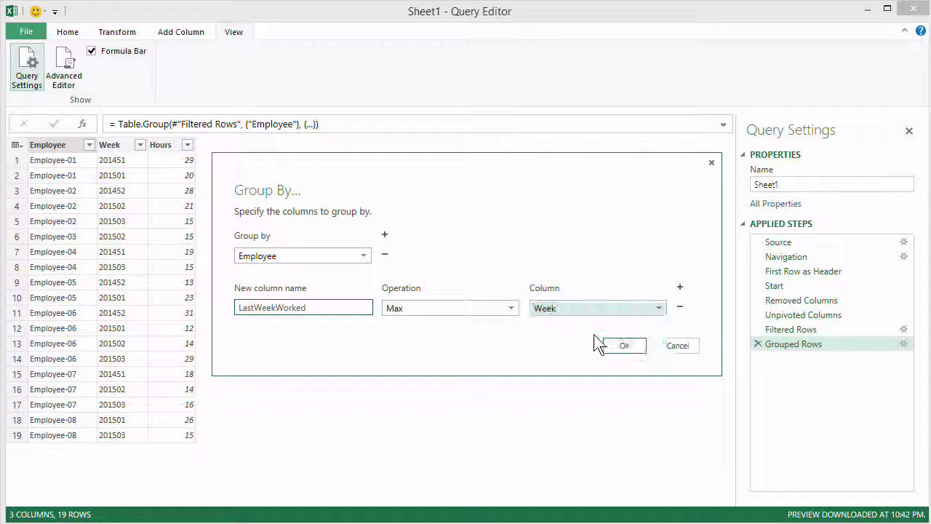
left_click(623, 345)
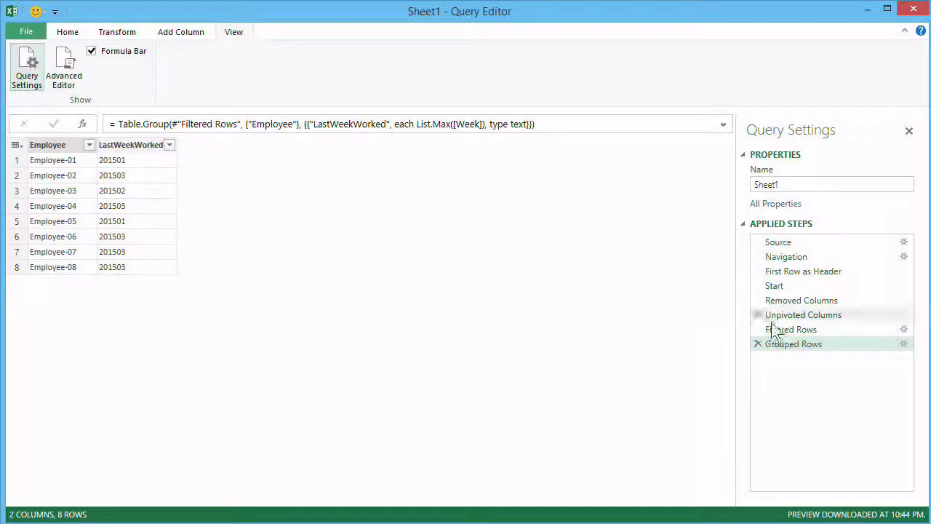
Compare the Grouped Rows result with the Filtered Rows and Start results.
left_click(809, 329)
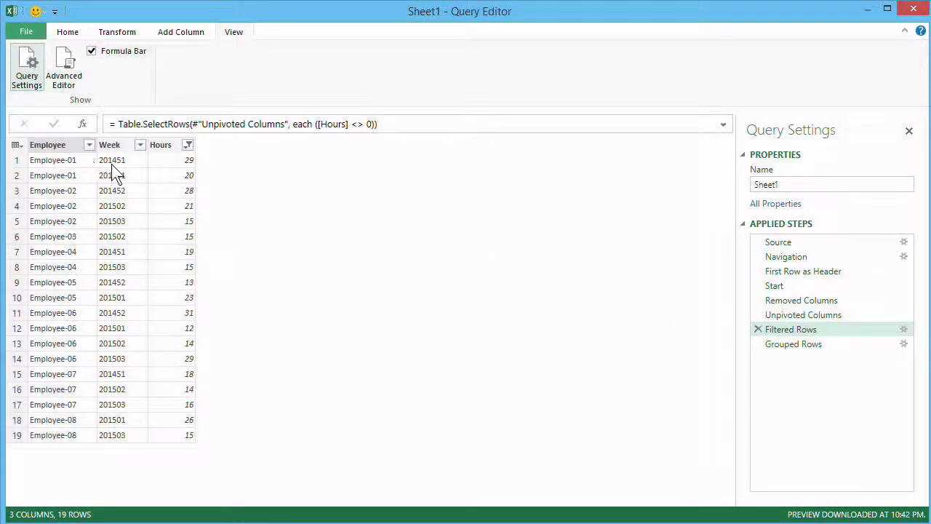
left_click(800, 347)
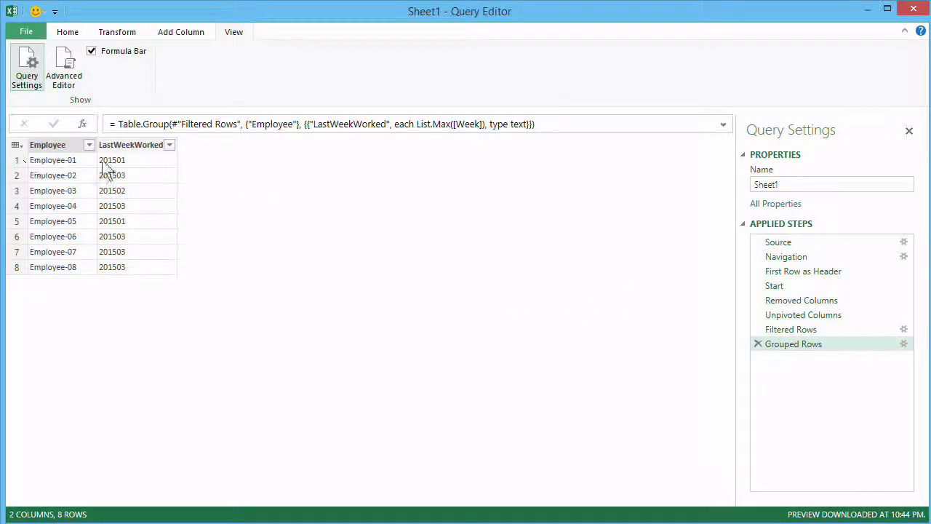
left_click(786, 286)
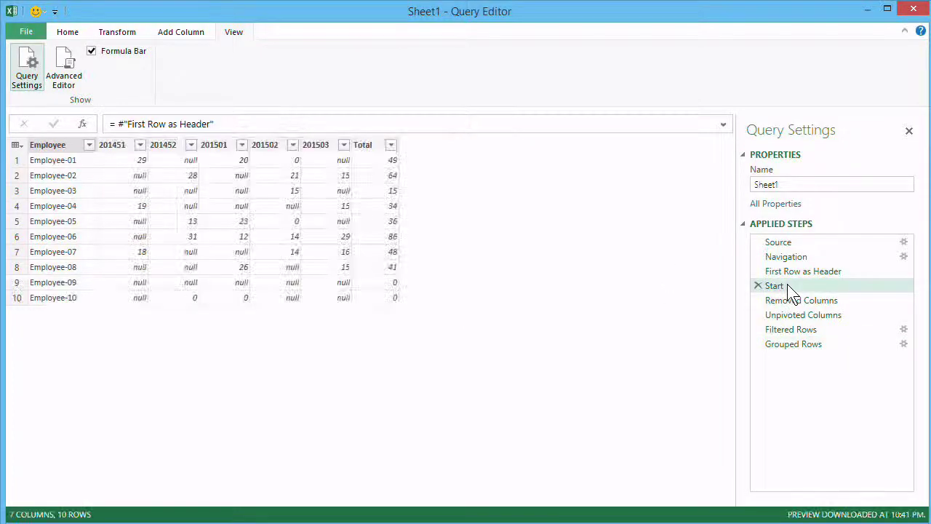
left_click(796, 344)
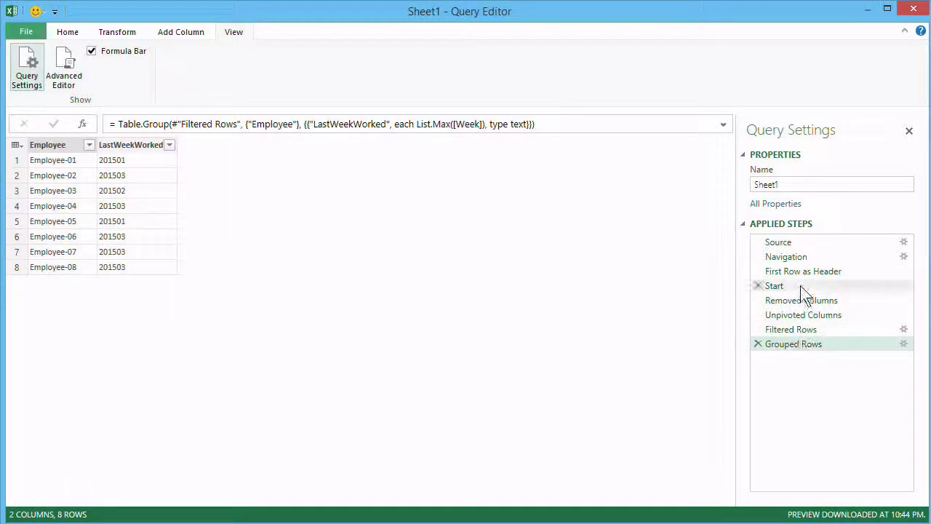
left_click(803, 288)
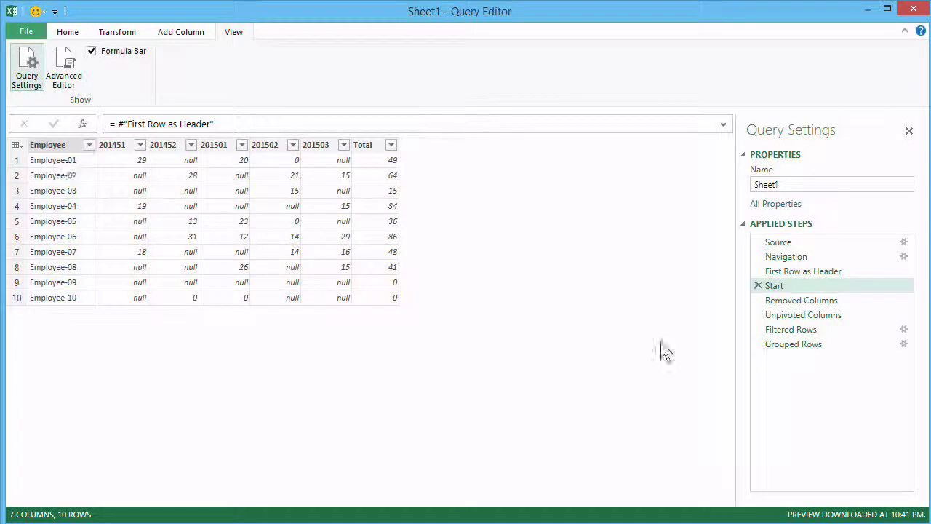
left_click(786, 346)
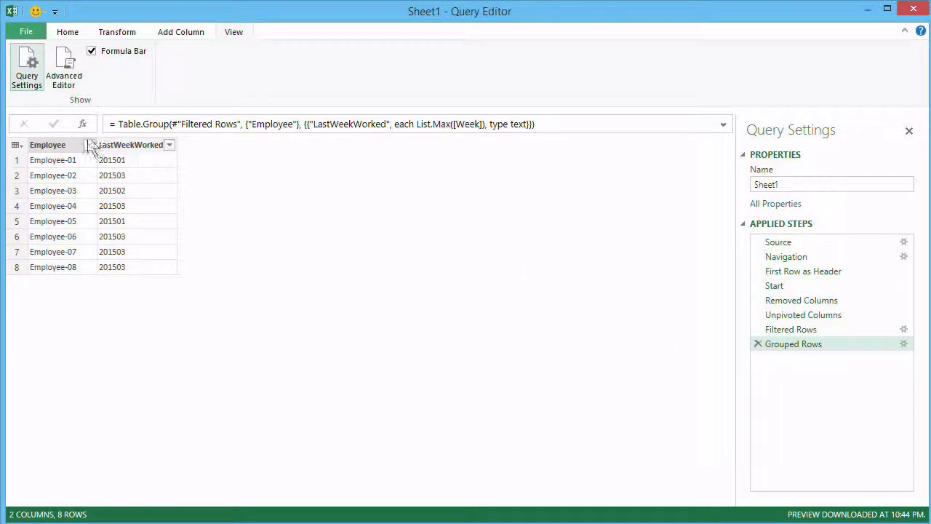
Rename the Employee column of the grouped table as EmployeeLUT.
right_click(44, 147)
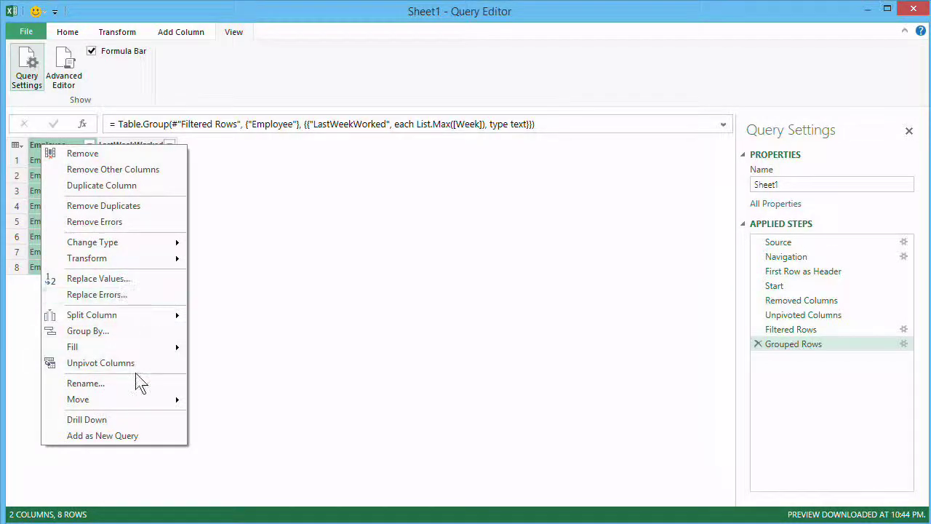
left_click(85, 383)
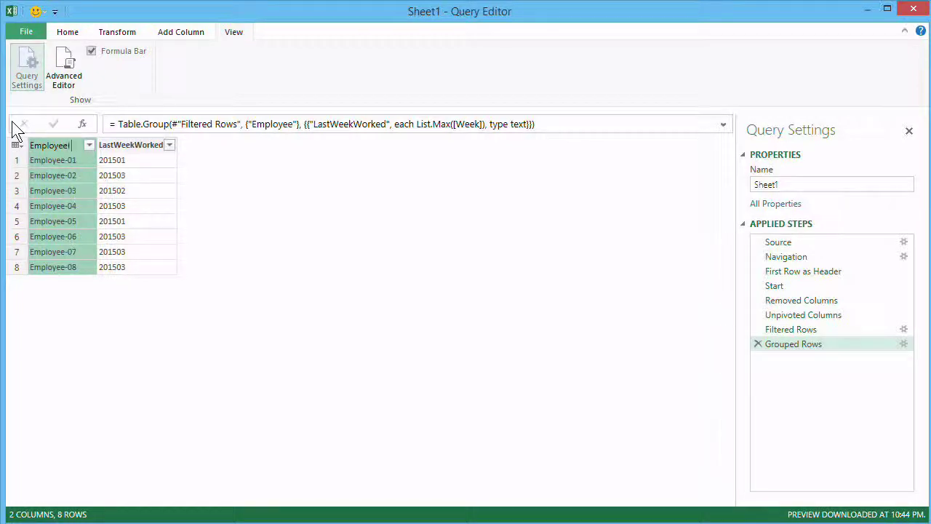
type("LUT")
key("Return")
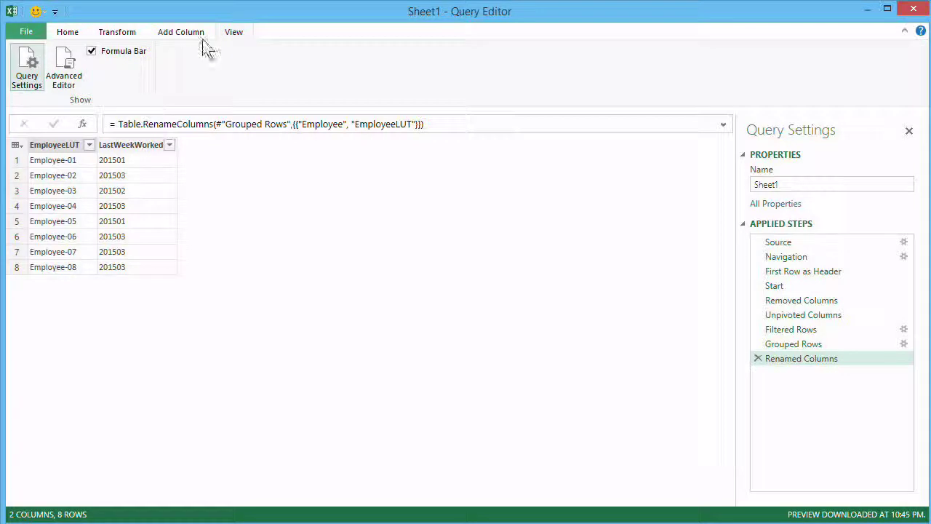
Open the query's full M code and insert a blank line after the Start line.
left_click(63, 72)
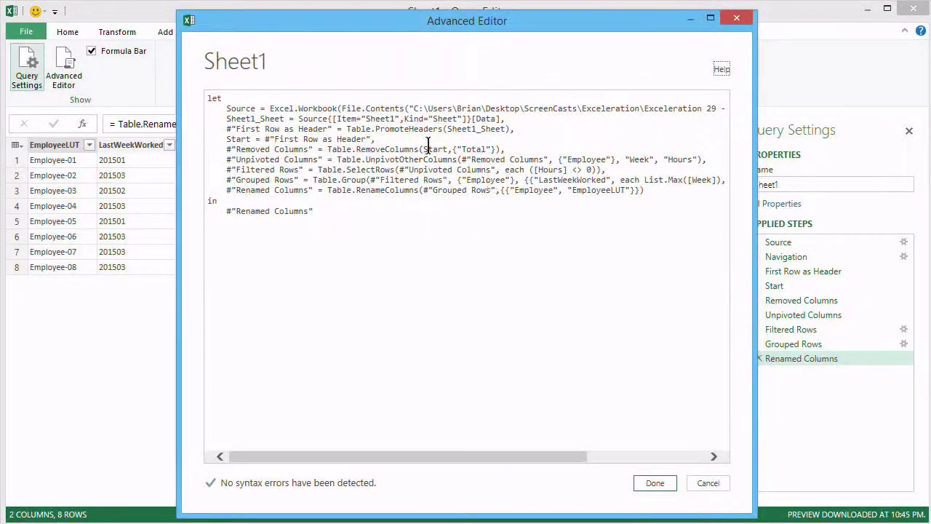
key("Return")
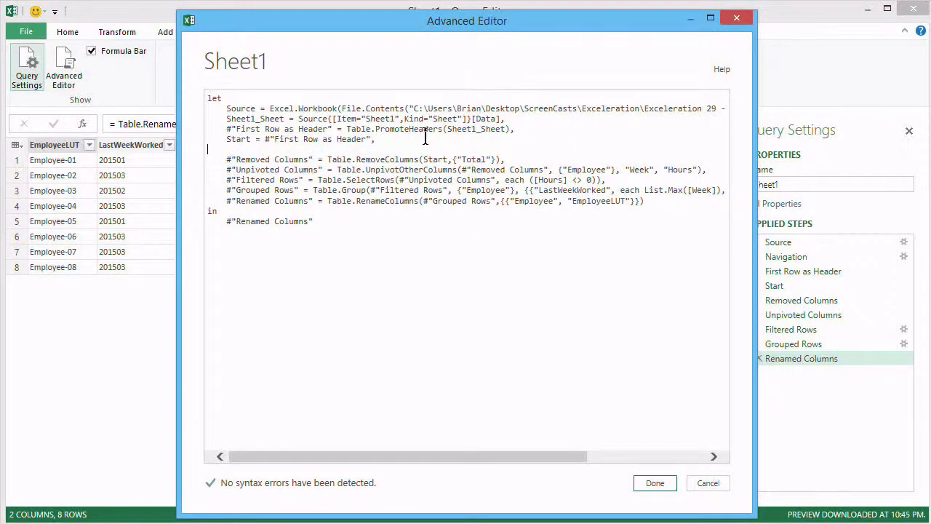
Add the line LUT = #"Renamed Columns" before "in", and end the preceding Renamed Columns line with a comma.
key("Down")
key("Down")
key("Down")
key("Return")
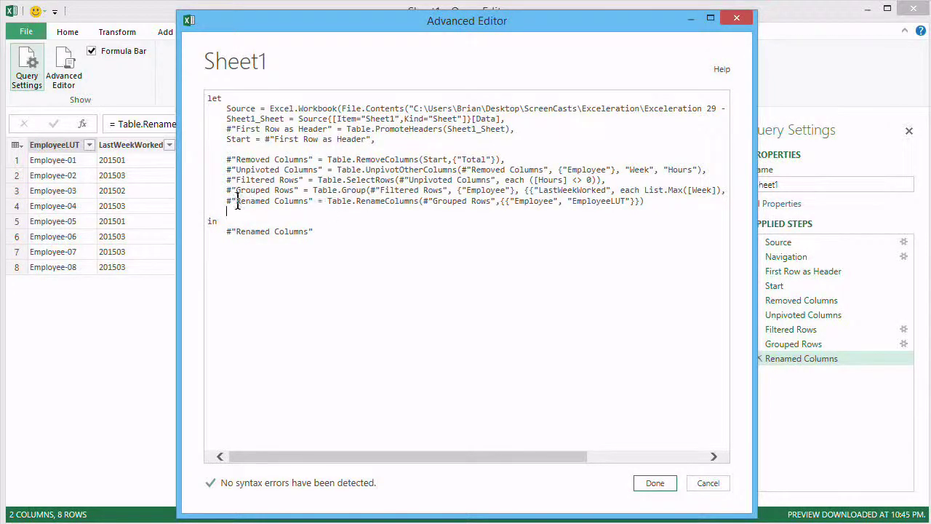
left_click(324, 200)
type("T =")
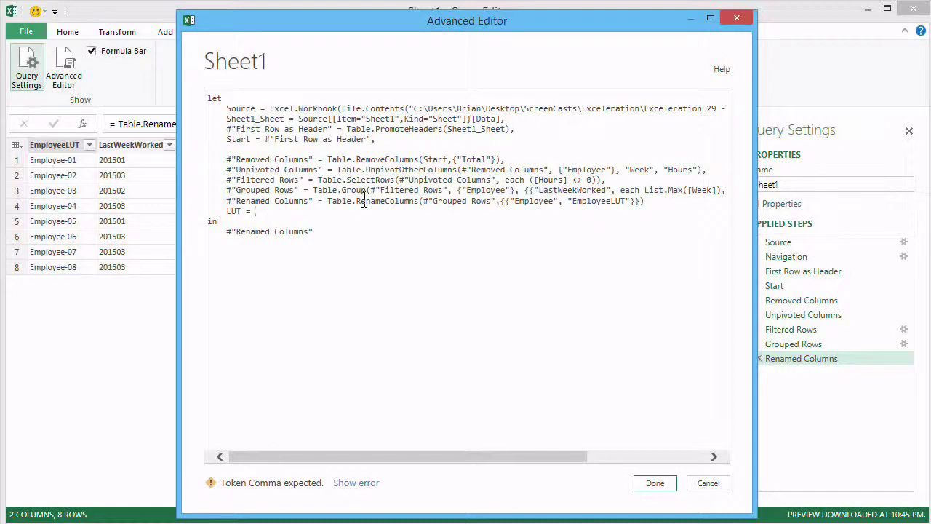
key("Up")
key("shift+Right")
key("shift+Right")
key("shift+Right")
key("shift+Right")
key("shift+Right")
key("shift+Right")
key("shift+Right")
key("shift+Right")
key("shift+Right")
key("shift+Right")
key("shift+Right")
key("shift+Right")
key("shift+Right")
key("shift+Right")
key("shift+Right")
key("shift+Right")
key("shift+Right")
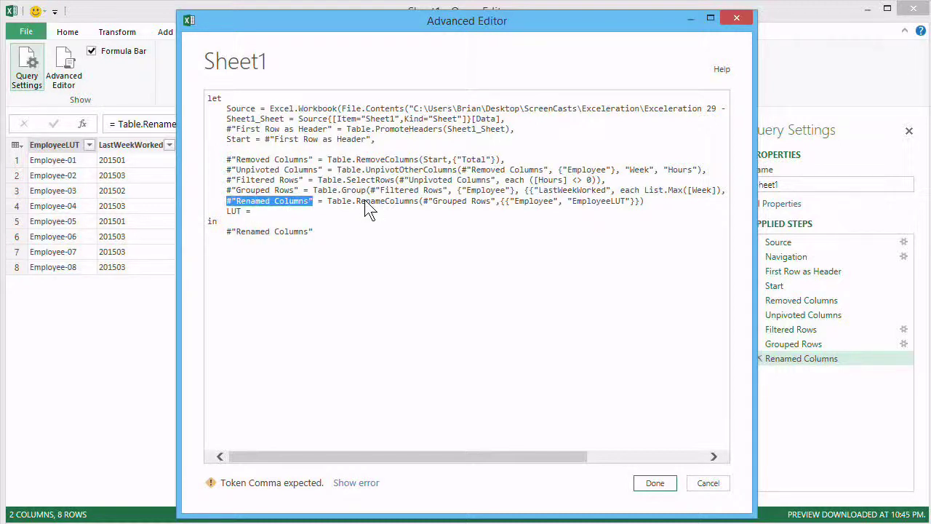
key("ctrl+c")
key("Down")
key("ctrl+v")
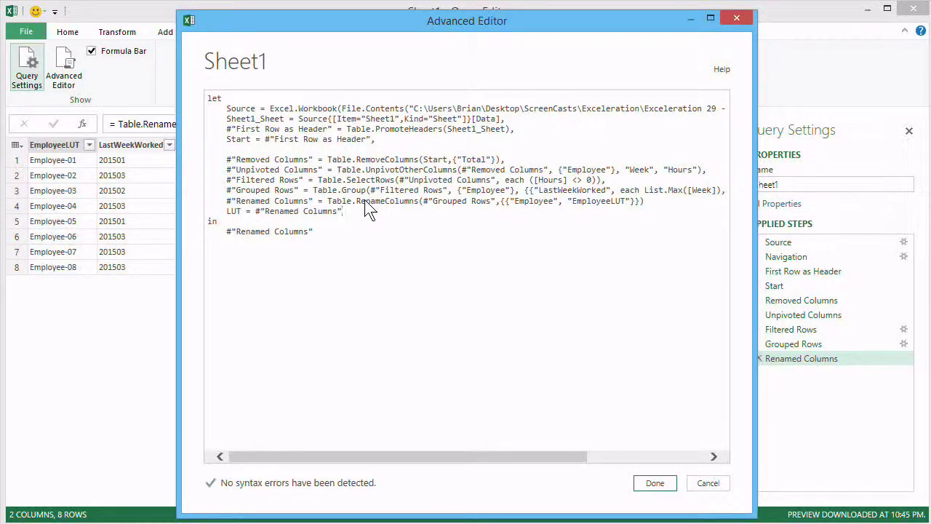
left_click(675, 201)
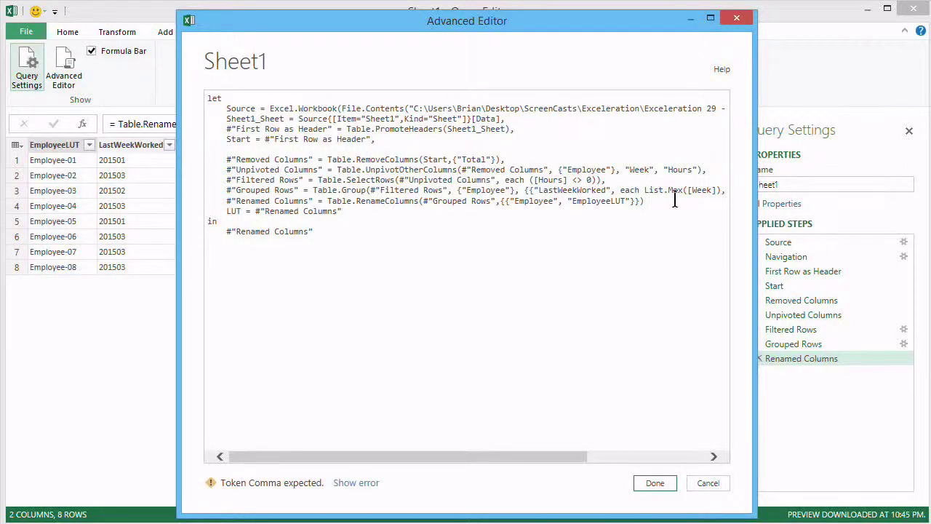
type(",")
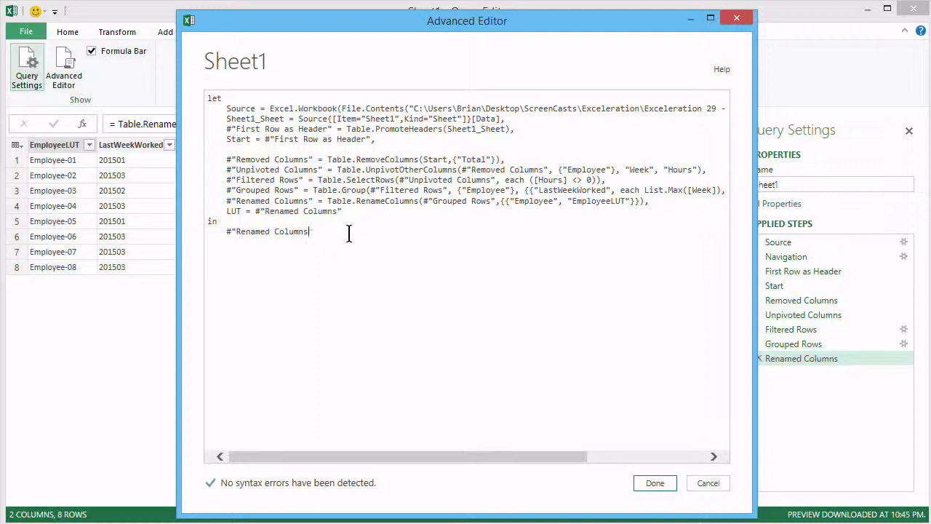
Replace the expression after "in" with LUT, apply the code, and view the Renamed Columns result.
key("BackSpace")
key("BackSpace")
key("BackSpace")
key("BackSpace")
key("BackSpace")
key("BackSpace")
key("BackSpace")
key("BackSpace")
key("BackSpace")
left_click(657, 484)
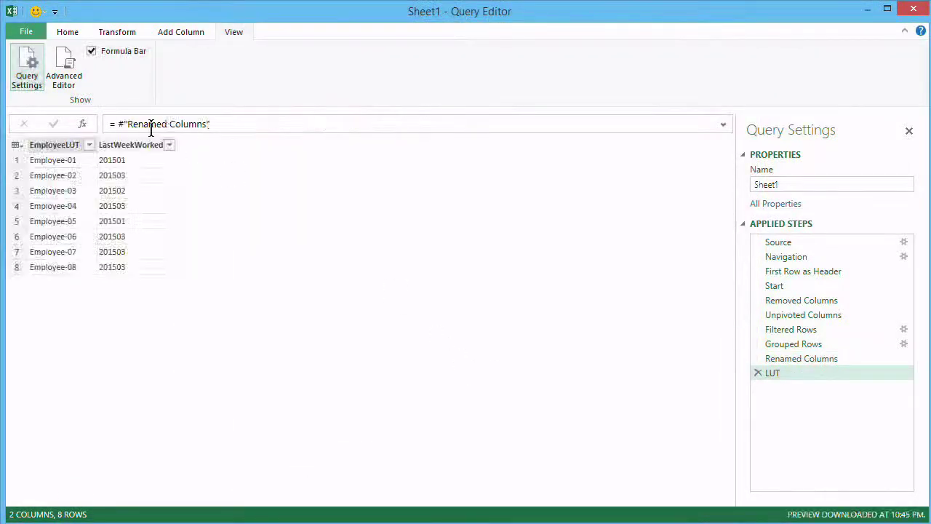
left_click(804, 359)
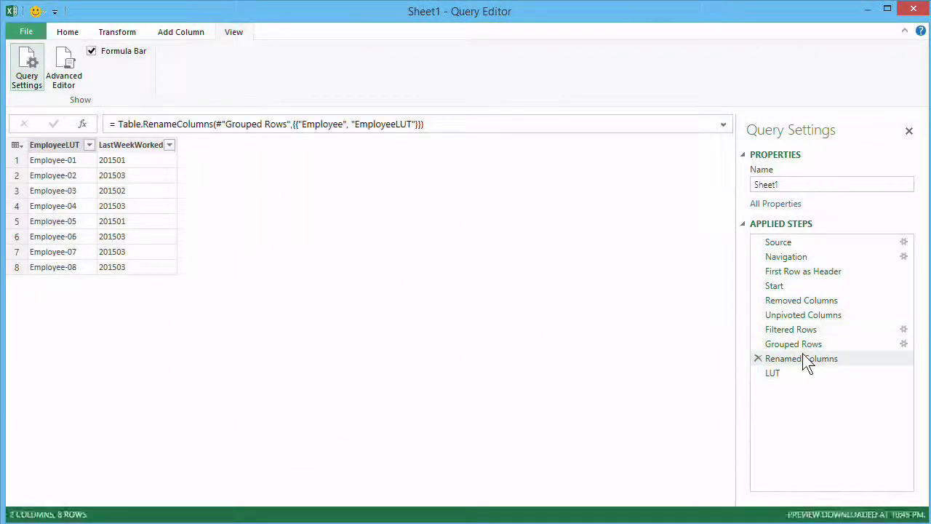
Compare the preview of the Start table with that of the LUT table, checking their employee and week columns.
left_click(798, 373)
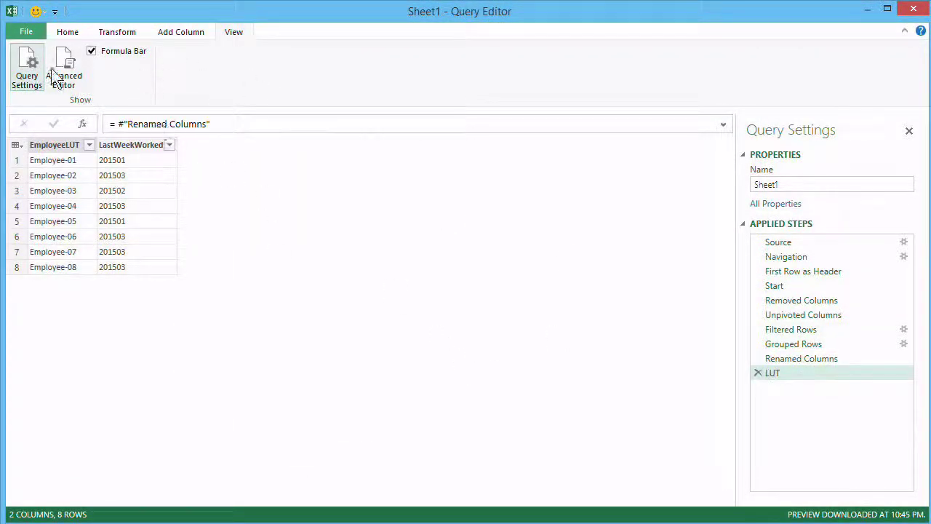
left_click(792, 288)
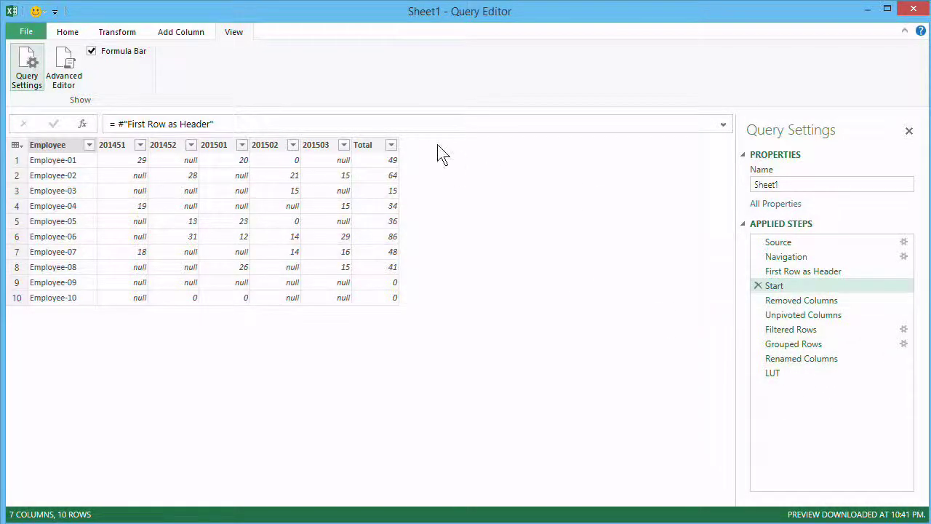
left_click(776, 374)
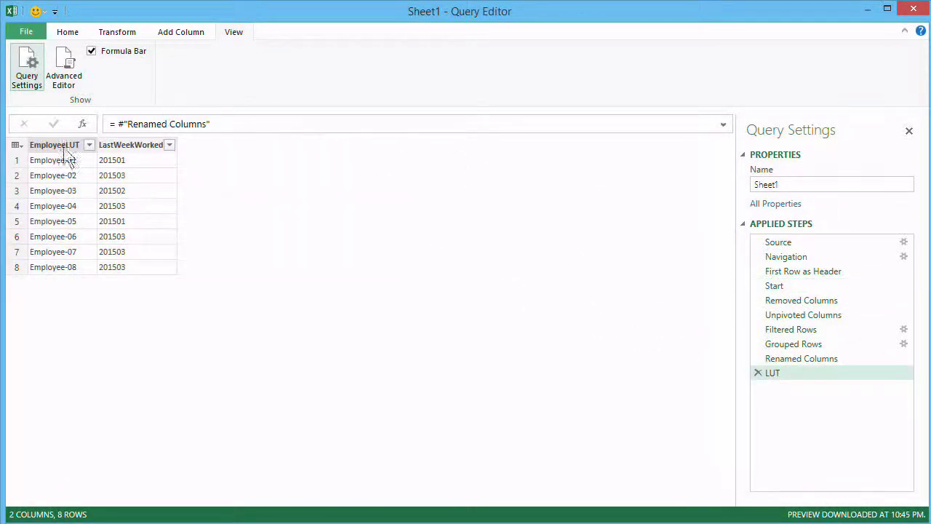
left_click(819, 287)
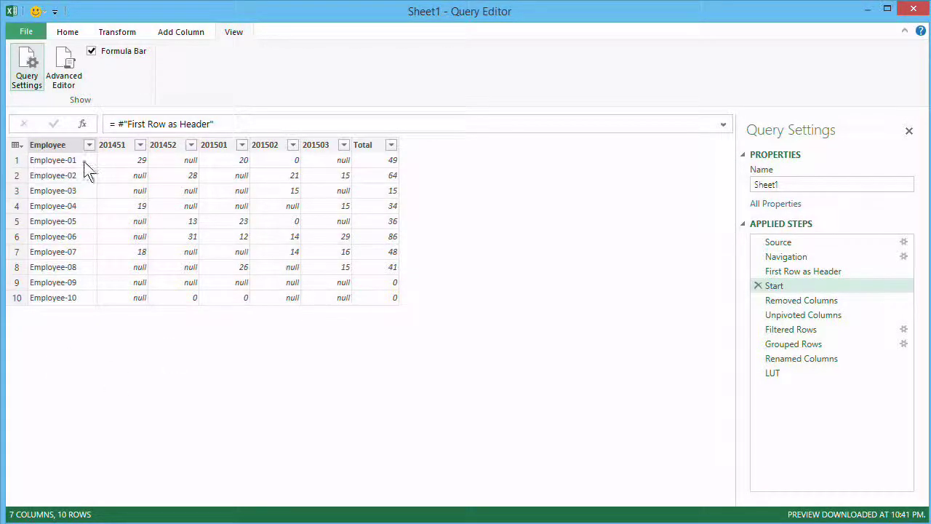
left_click(793, 374)
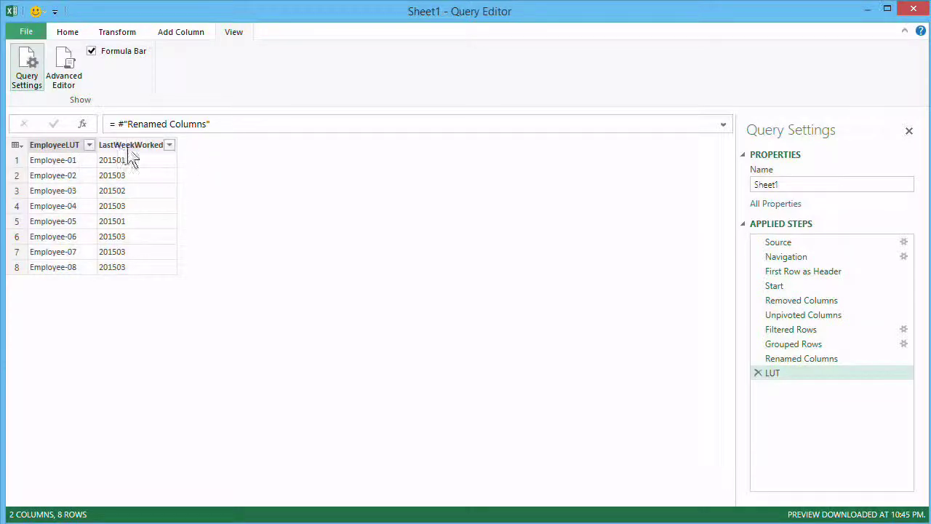
left_click(808, 285)
left_click(790, 374)
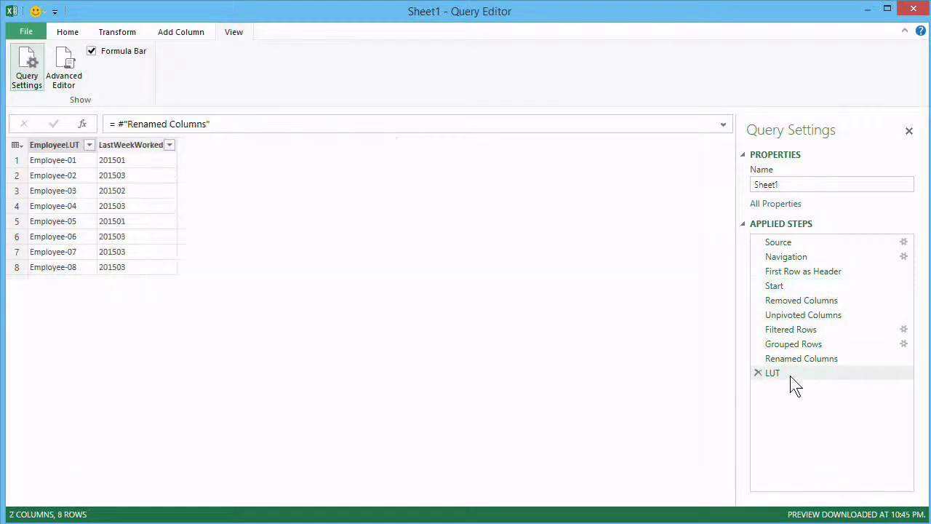
Open the query's full M code, end the LUT line with a comma, and begin a new line Joined = Table.Join( before "in".
left_click(79, 85)
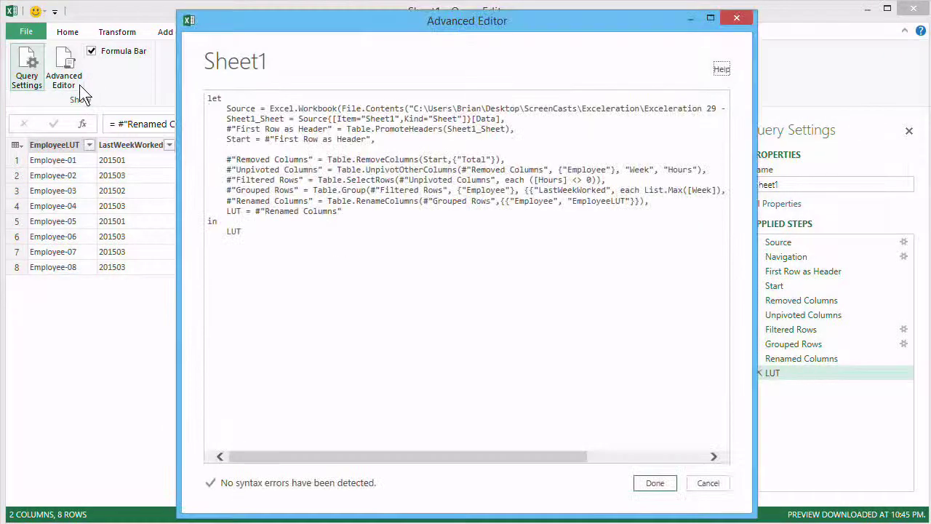
left_click(409, 222)
key("Return")
key("Return")
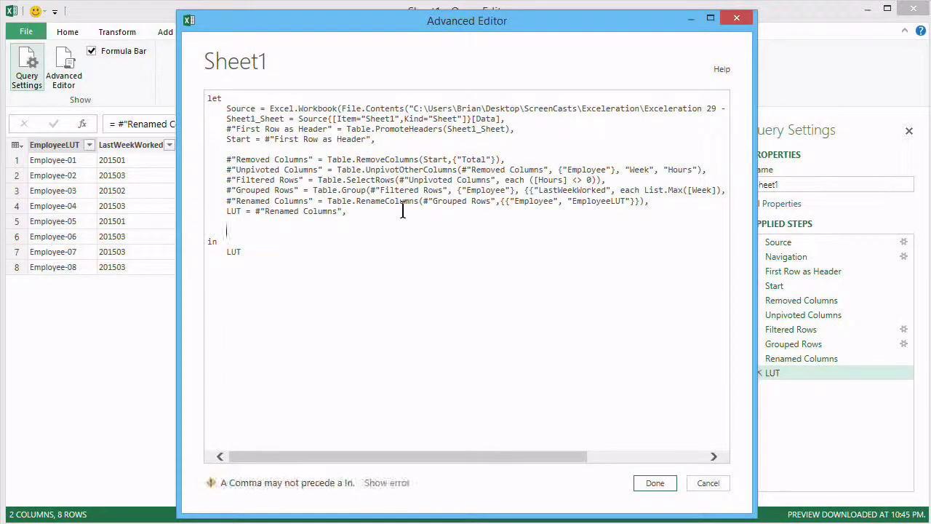
type("Joined = Table.Join(")
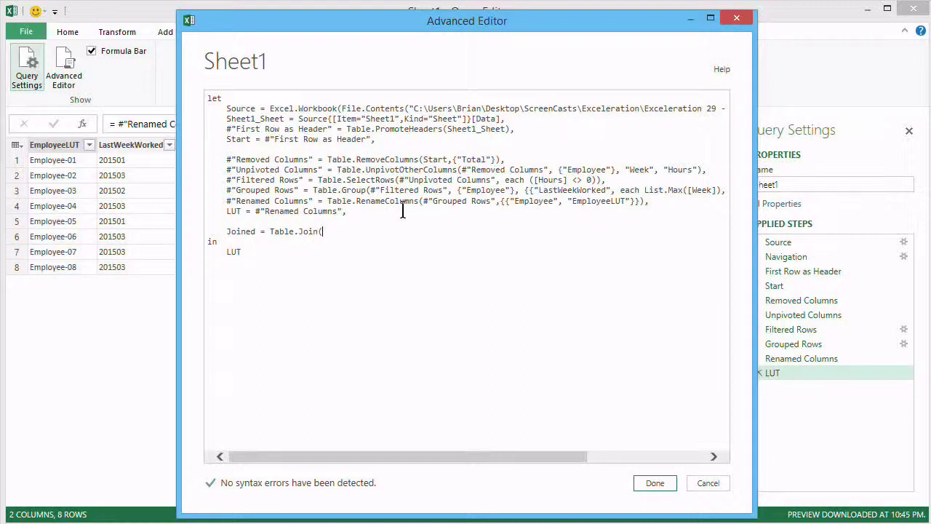
Enter Start and "Employee" as the first table and key column of Table.Join, each on its own line followed by a comma.
key("Return")
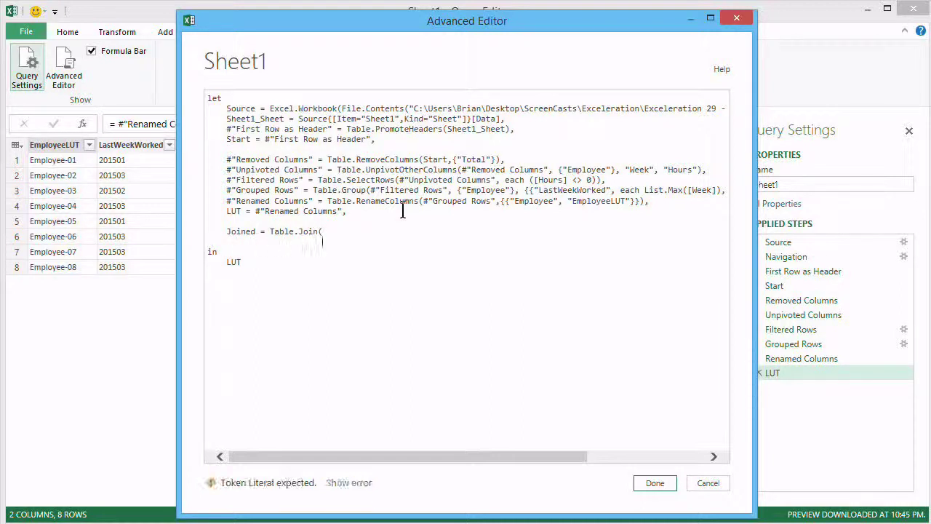
type("Sta")
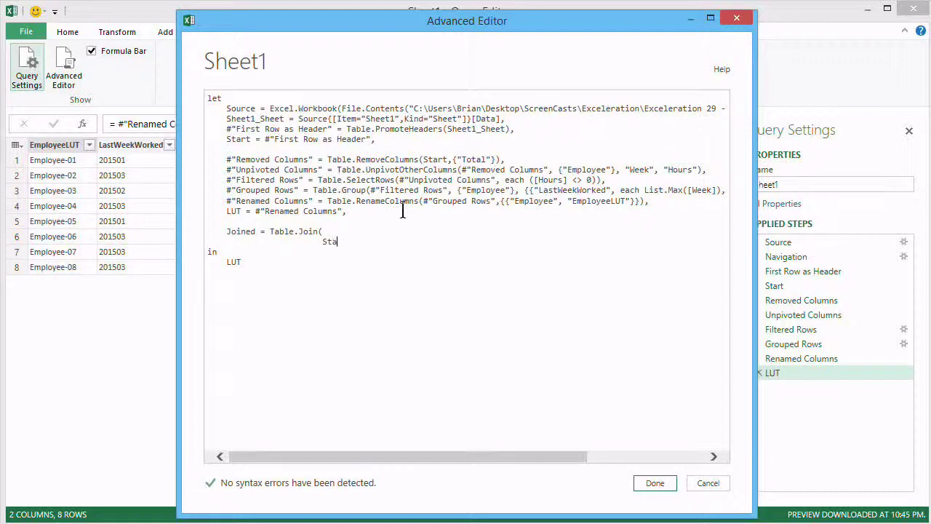
type("rt")
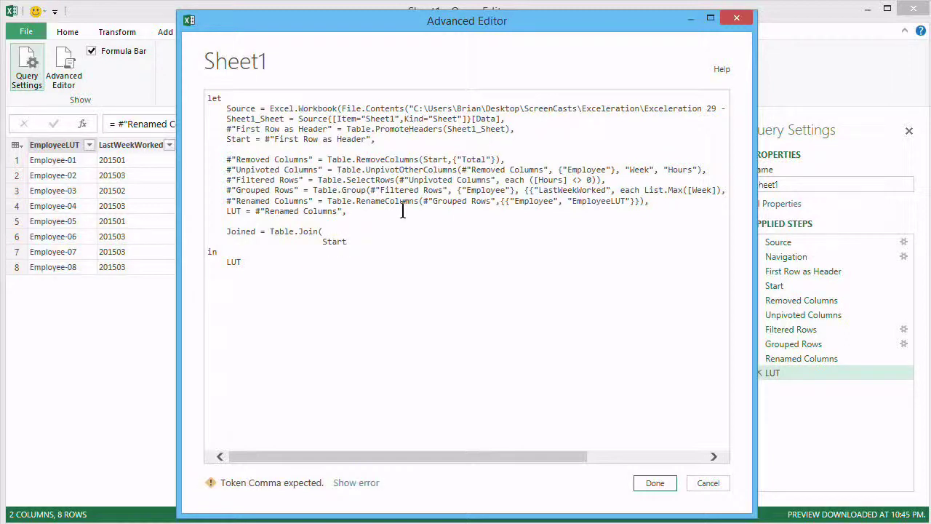
type(",")
key("Return")
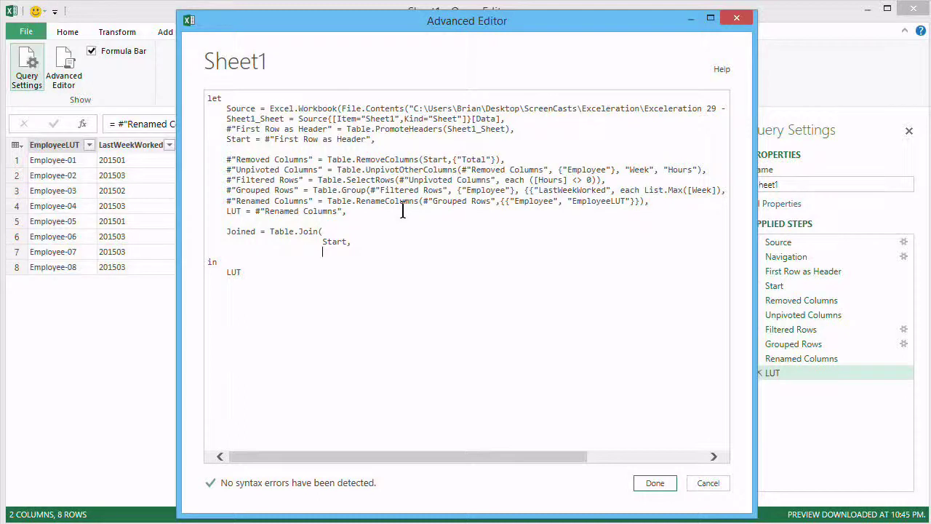
type("\"")
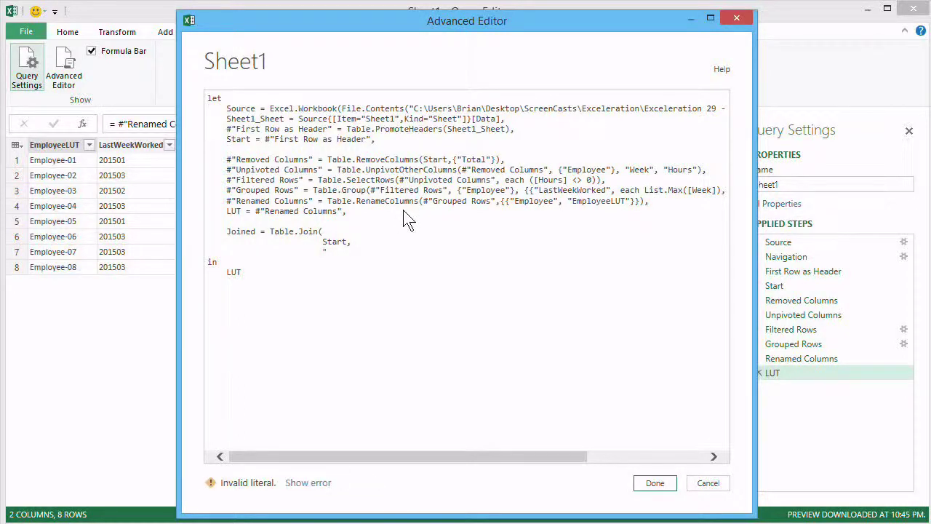
type("Employe")
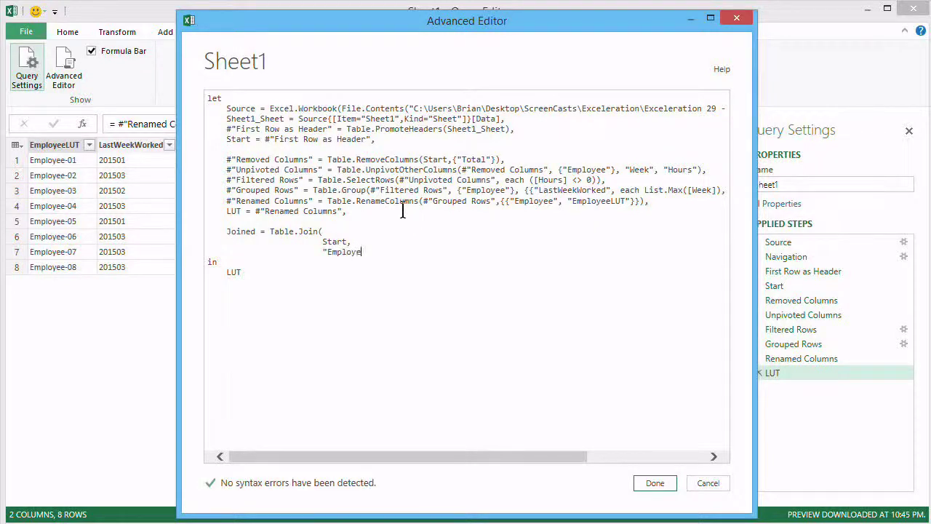
type("e\"")
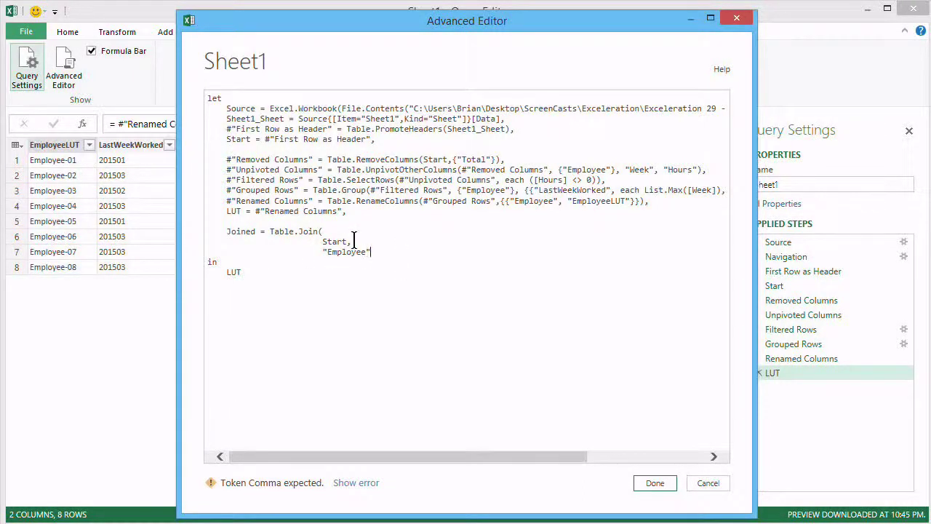
type(")")
key("Return")
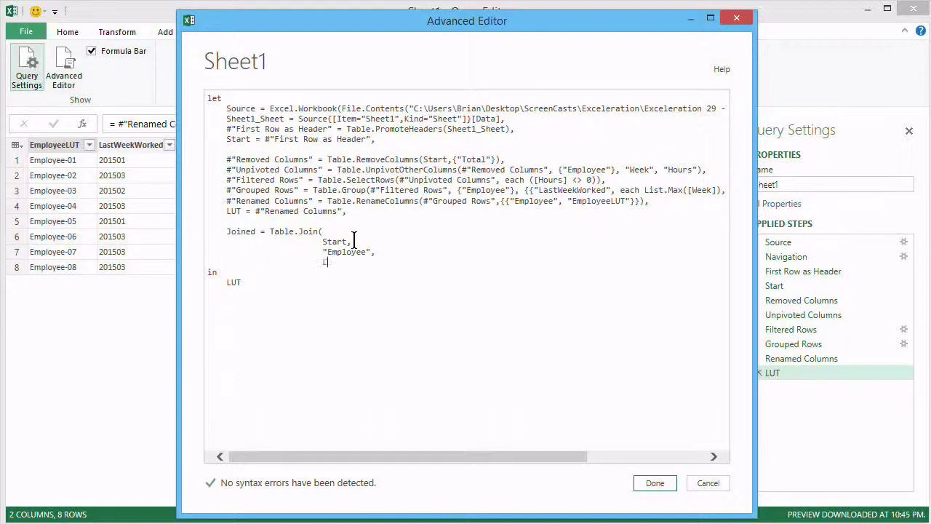
Enter LUT and "EmmployeeLUT" as the second table and key column of Table.Join, each on its own line followed by a comma.
key("Return")
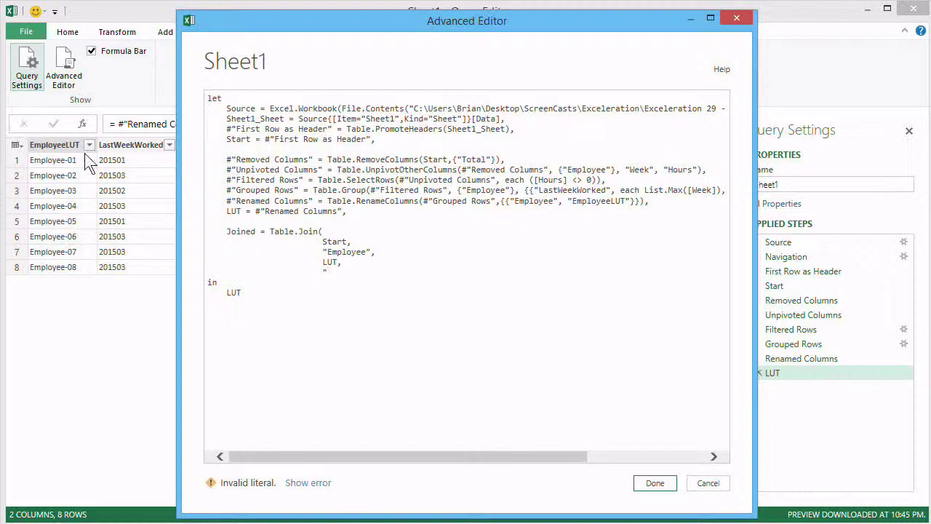
type("\"EmmployeeLUT")
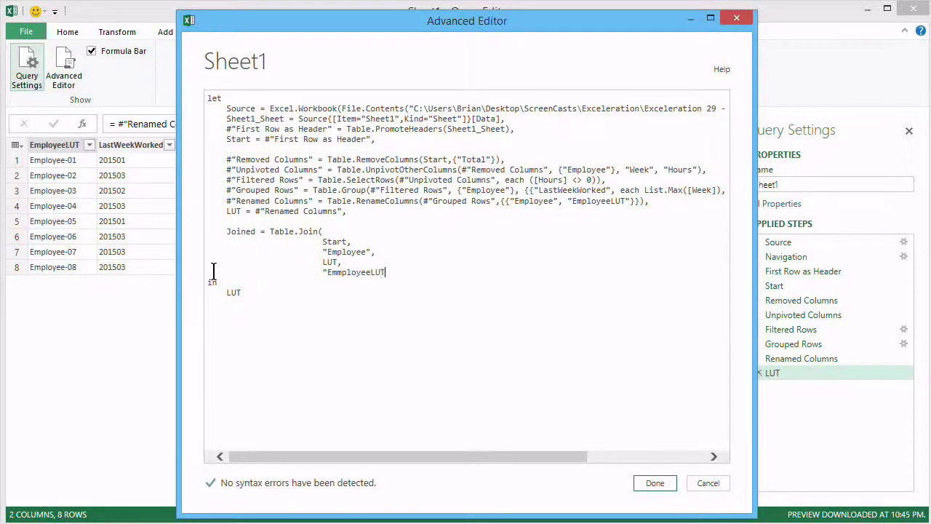
type(",")
key("Return")
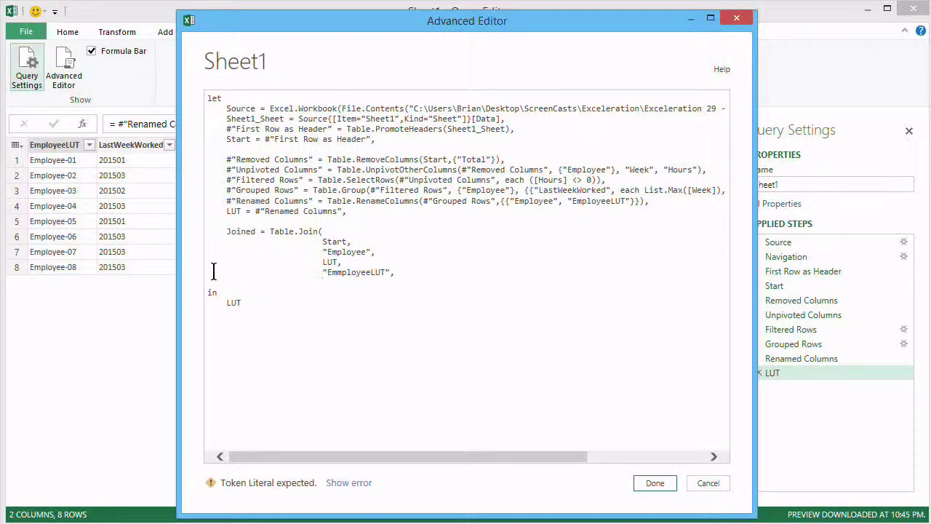
Enter JoinKind.LeftOuter as the last argument of Table.Join.
type("Join")
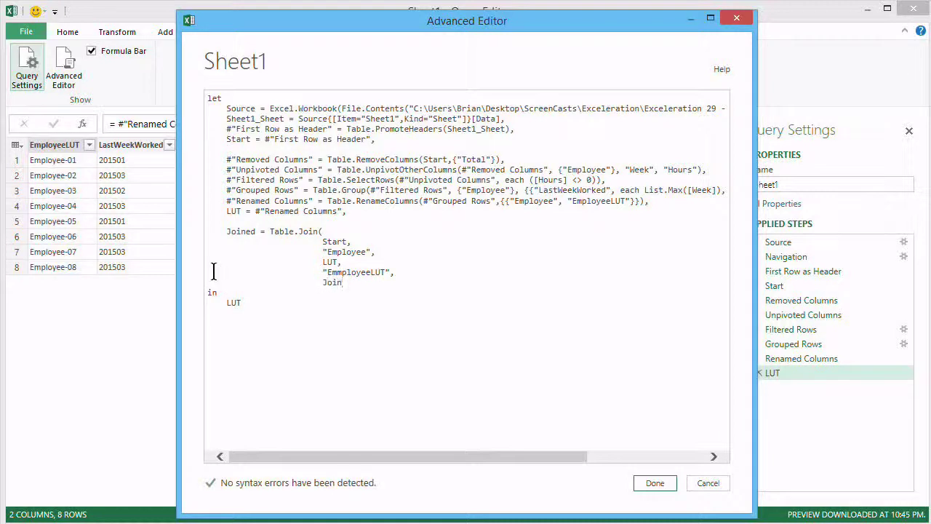
type("Kind")
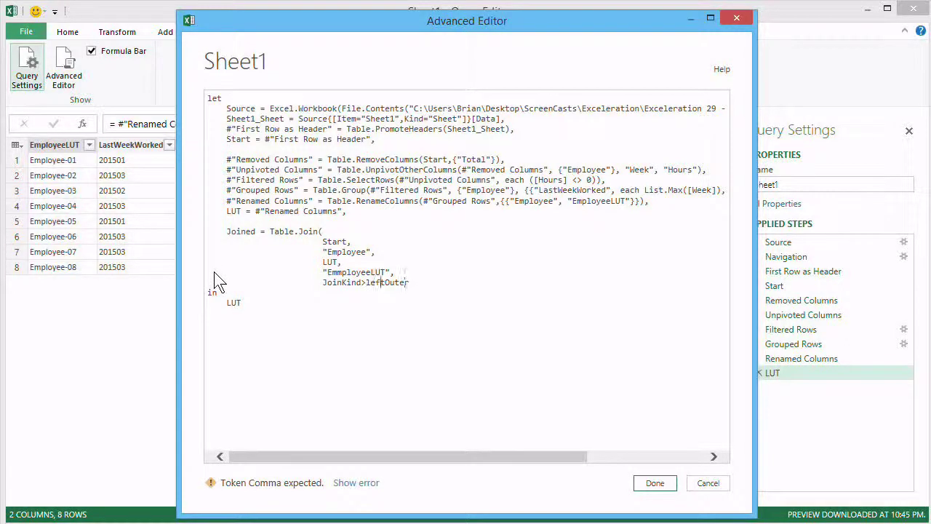
type(".")
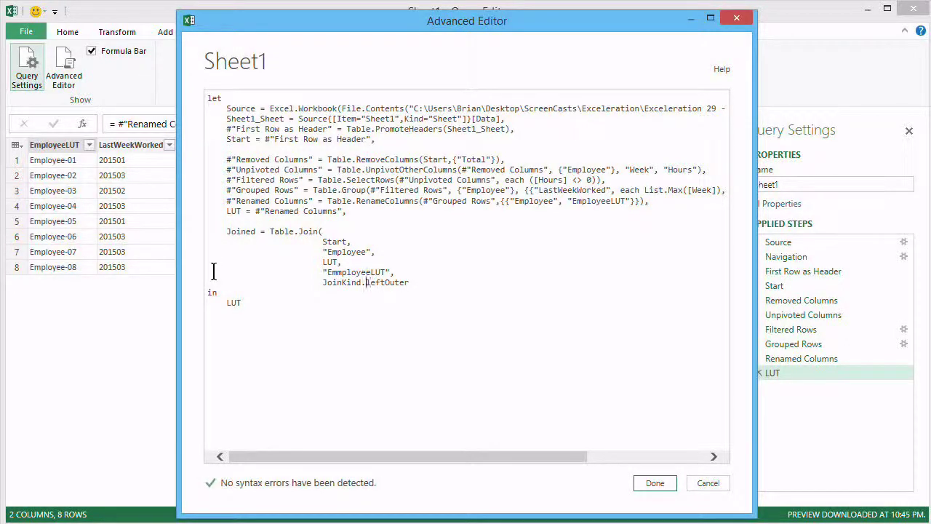
key("Delete")
type("L")
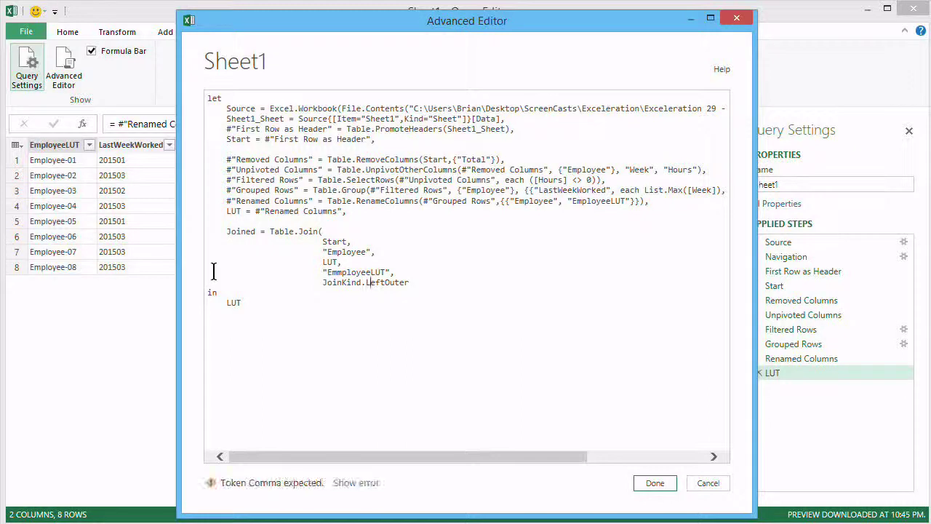
Close the Table.Join call with a parenthesis on its own line, and apply the code with Joined as the expression after "in".
key("Right")
key("Return")
type(")")
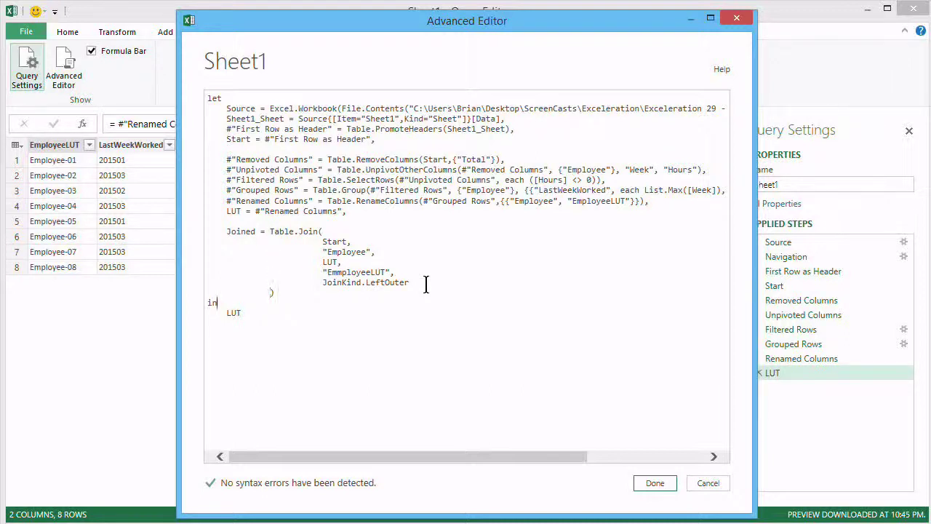
type("Joined")
left_click(655, 483)
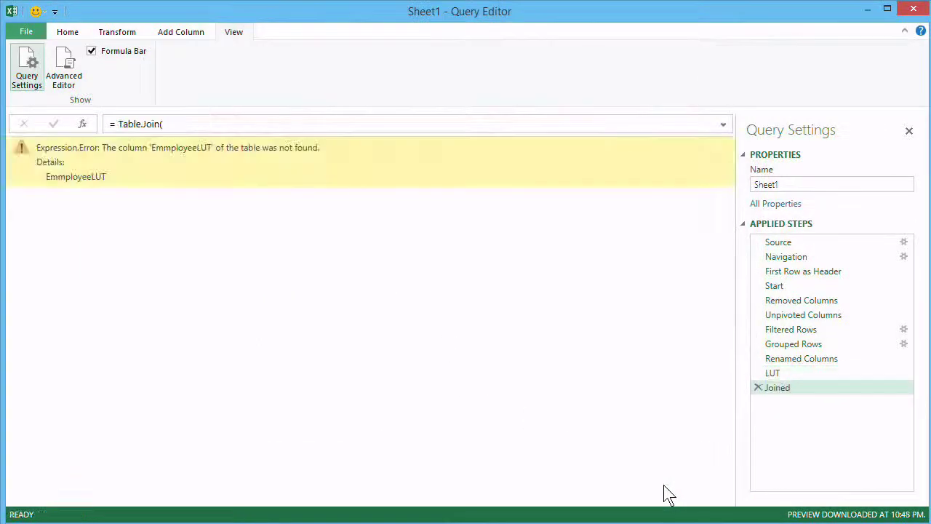
Reopen the M code, correct the second join key to "EmployeeLUT" while keeping "Employee" as the first key, and apply the code.
left_click(67, 87)
left_click(363, 252)
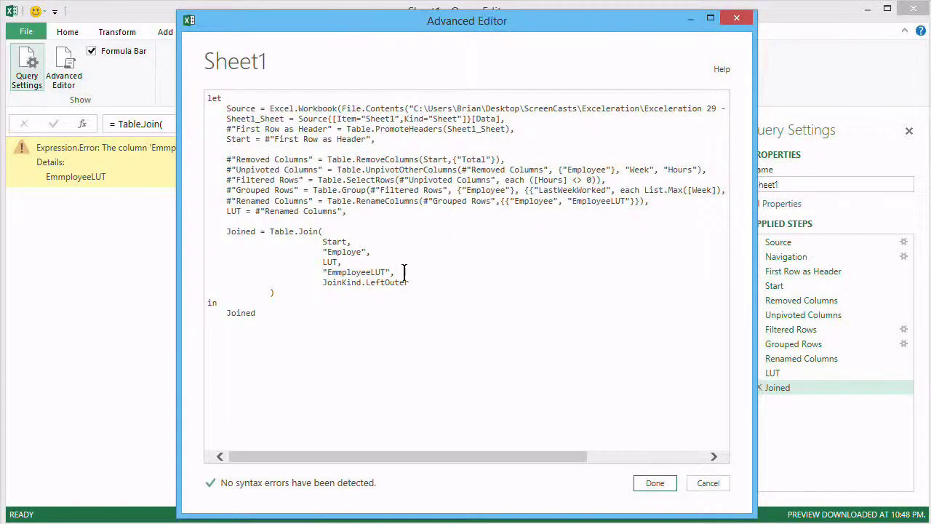
left_click(369, 272)
key("BackSpace")
type("e")
left_click(366, 272)
type("e")
left_click(653, 484)
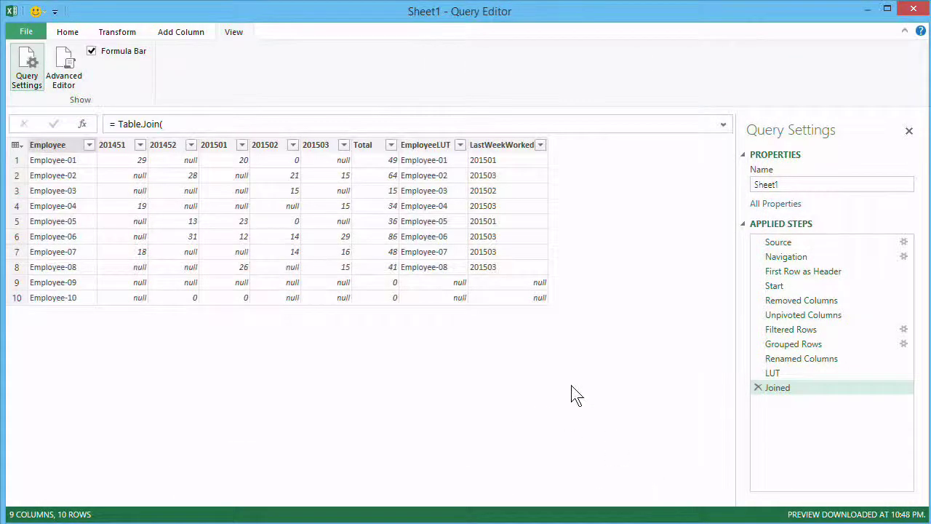
Compare the Joined result with the Start and LUT tables, examining how employees missing from LUT are handled.
left_click(775, 288)
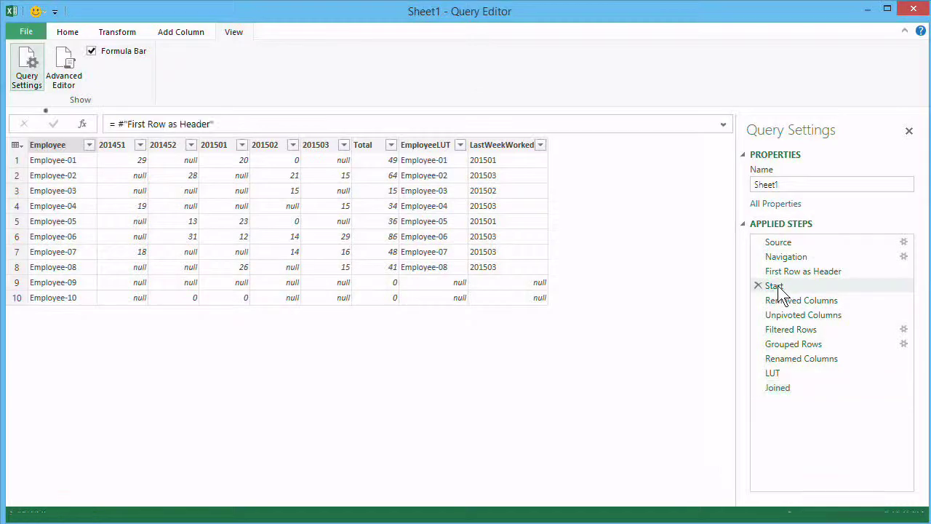
left_click(779, 387)
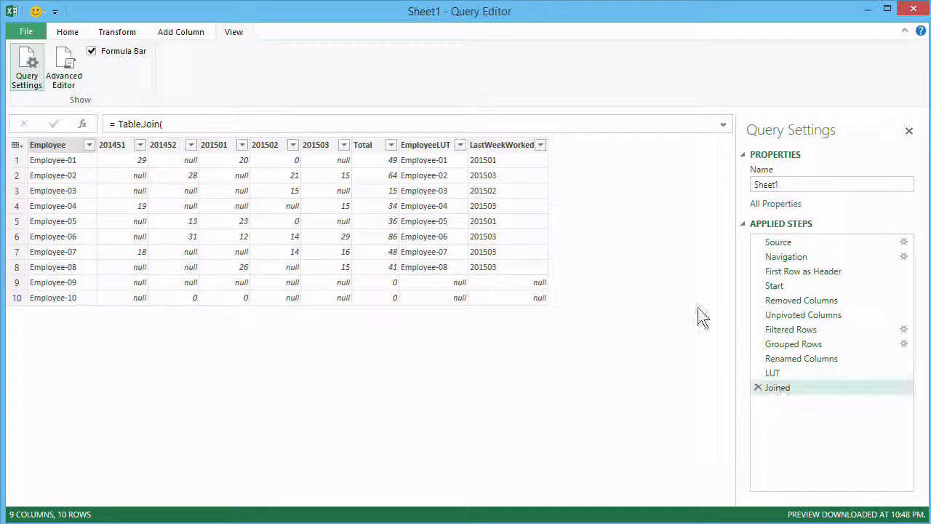
left_click(793, 373)
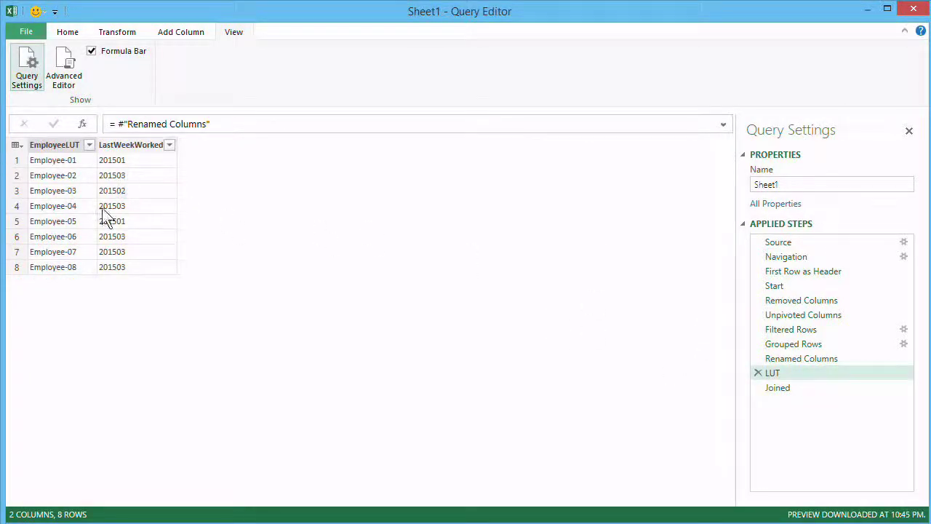
left_click(778, 286)
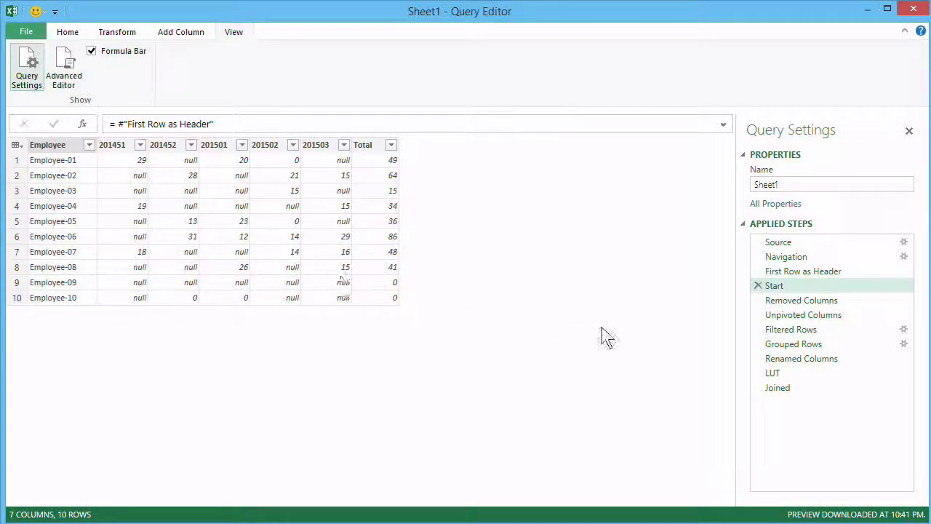
left_click(767, 373)
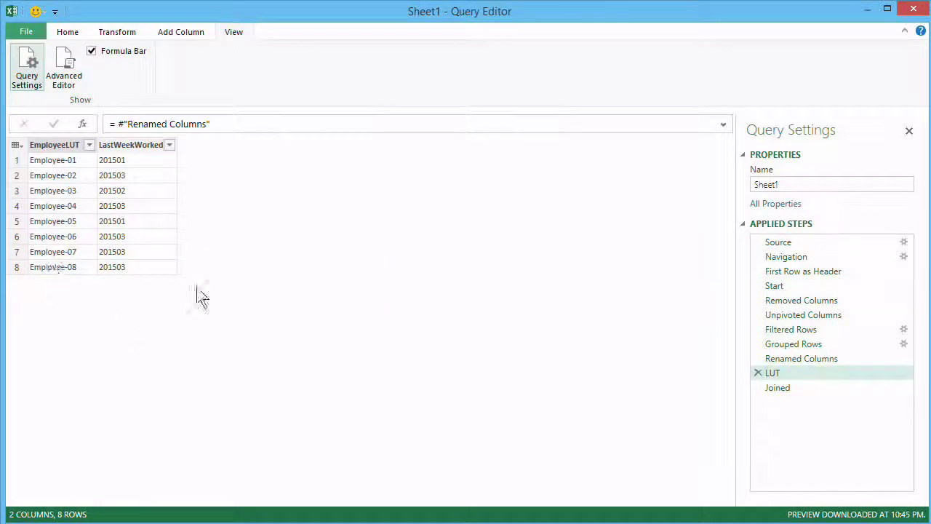
left_click(782, 288)
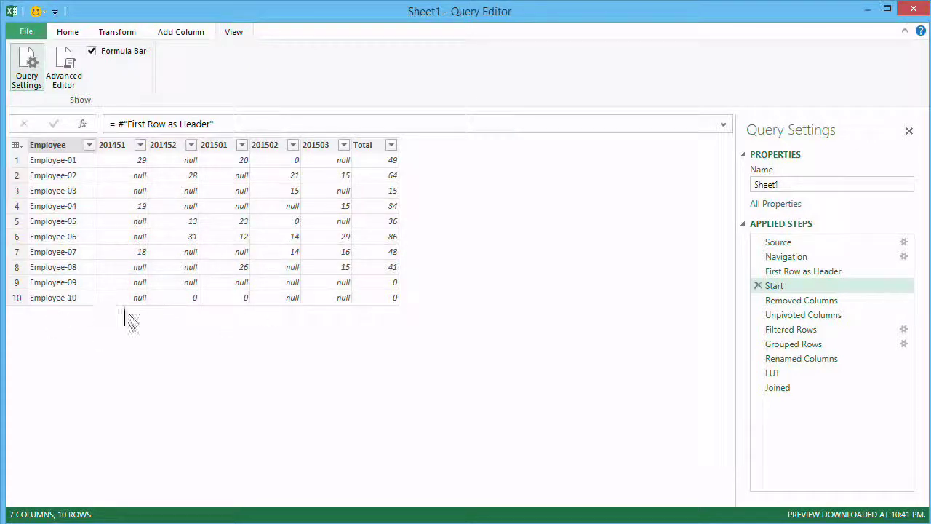
left_click(773, 374)
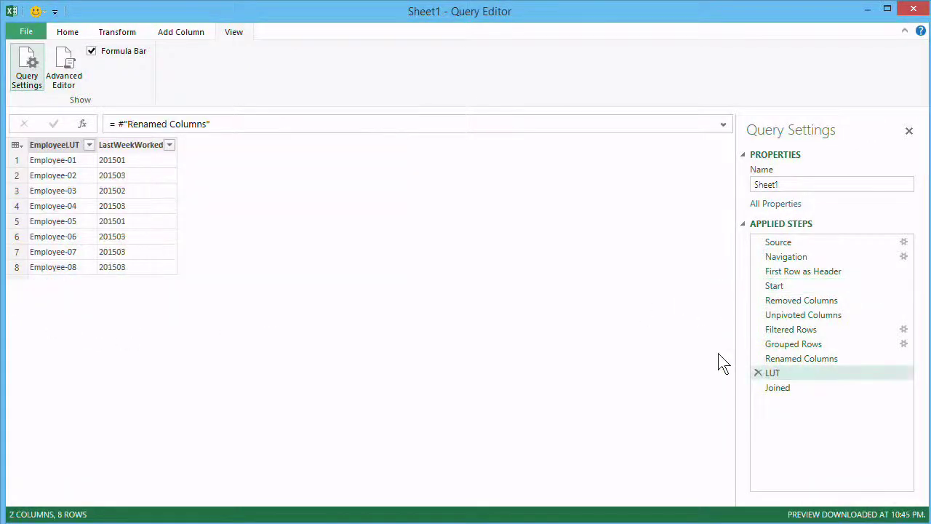
Recheck the Start and LUT tables against Joined, and remove the redundant EmployeeLUT column from the Joined table.
left_click(806, 289)
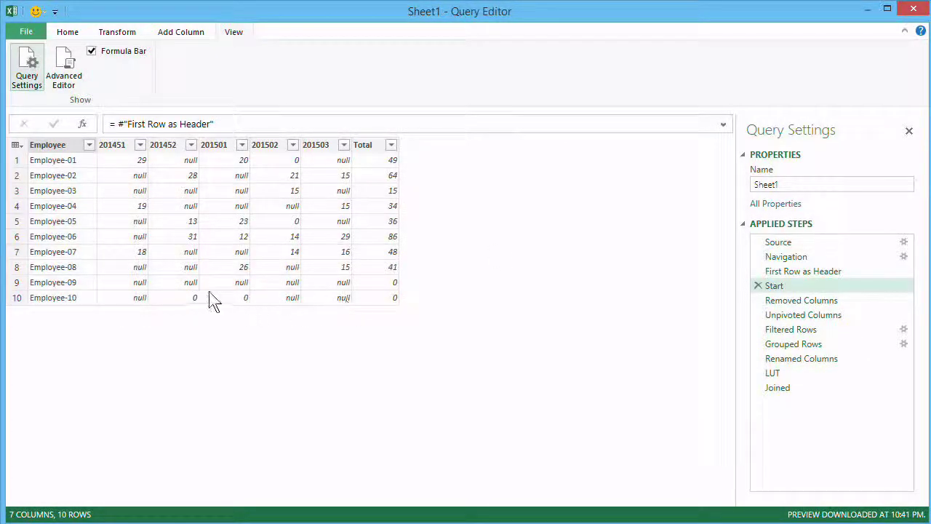
left_click(780, 373)
left_click(781, 388)
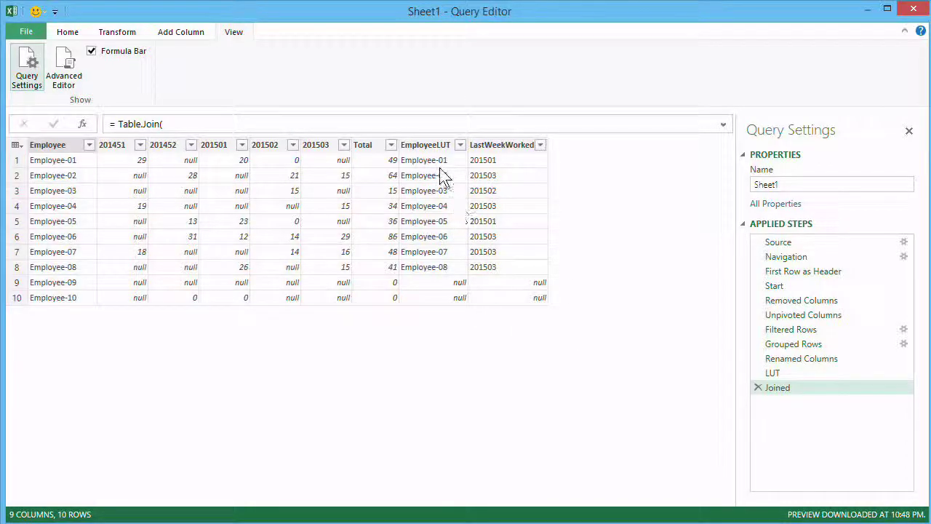
right_click(424, 149)
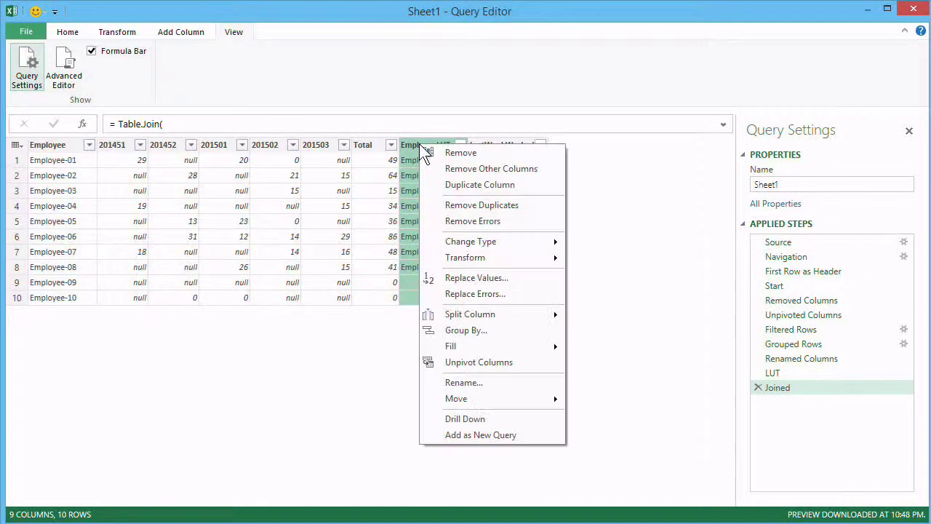
left_click(434, 154)
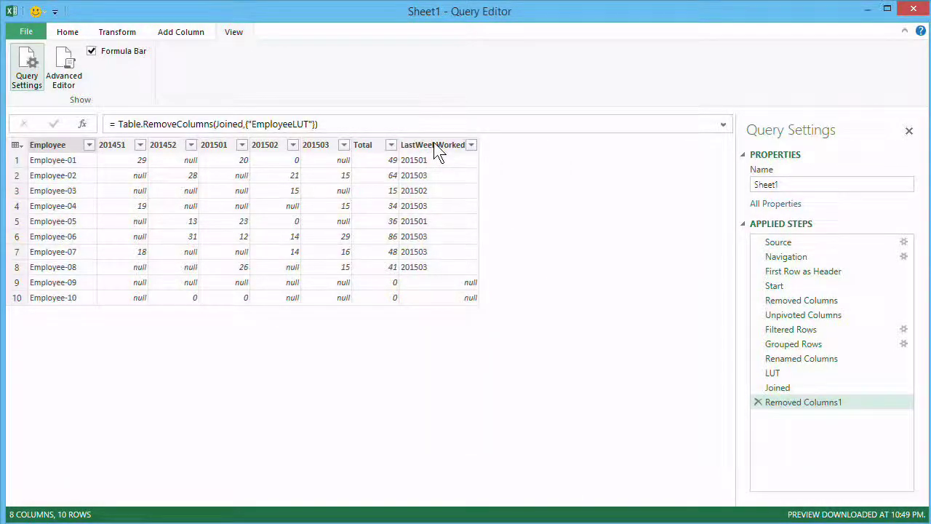
Replace null values in the LastWeekWorked column with 0.
right_click(435, 145)
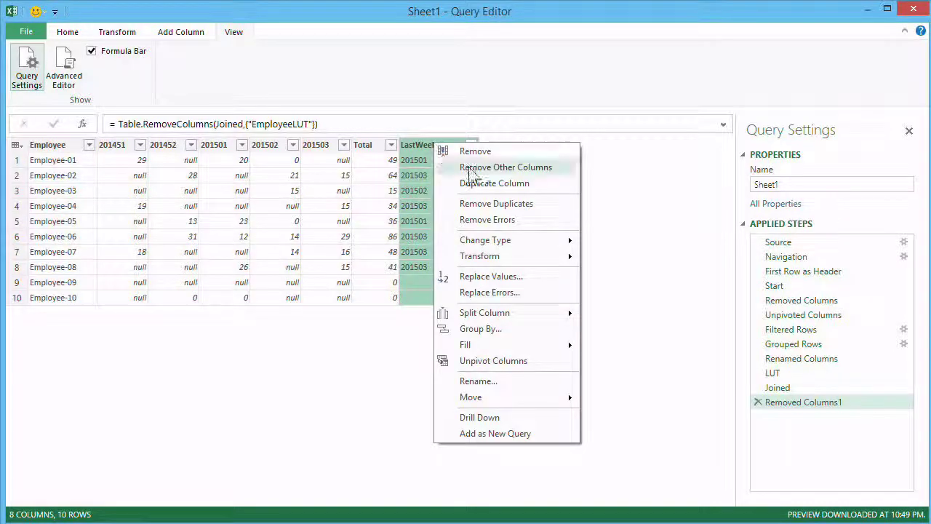
left_click(533, 276)
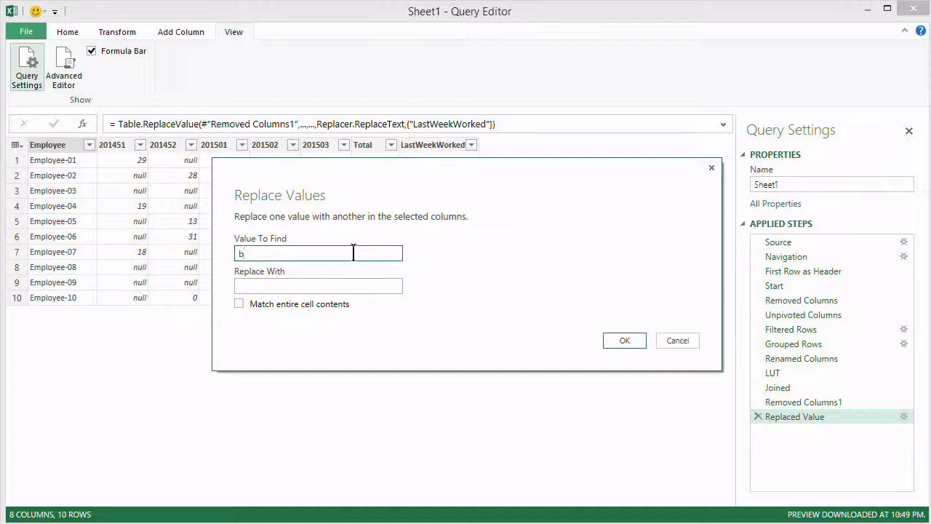
type("bnull")
key("Tab")
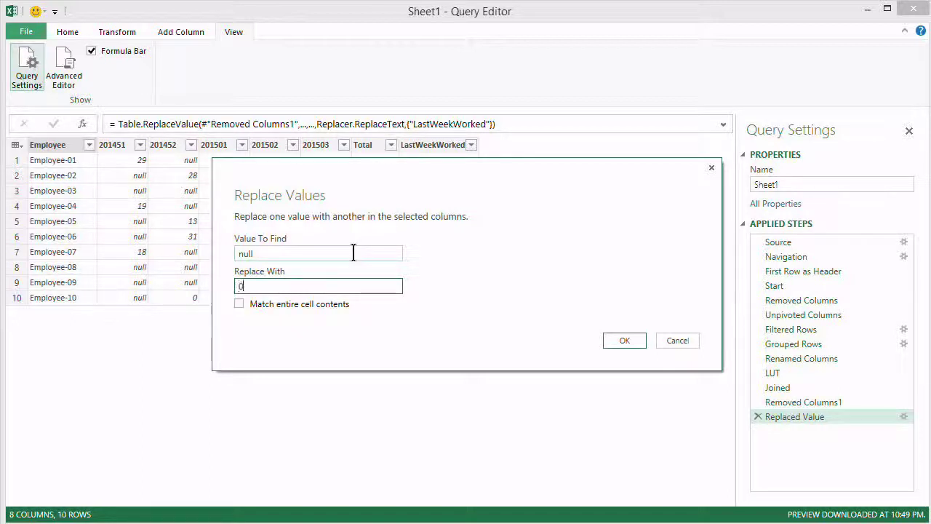
left_click(611, 342)
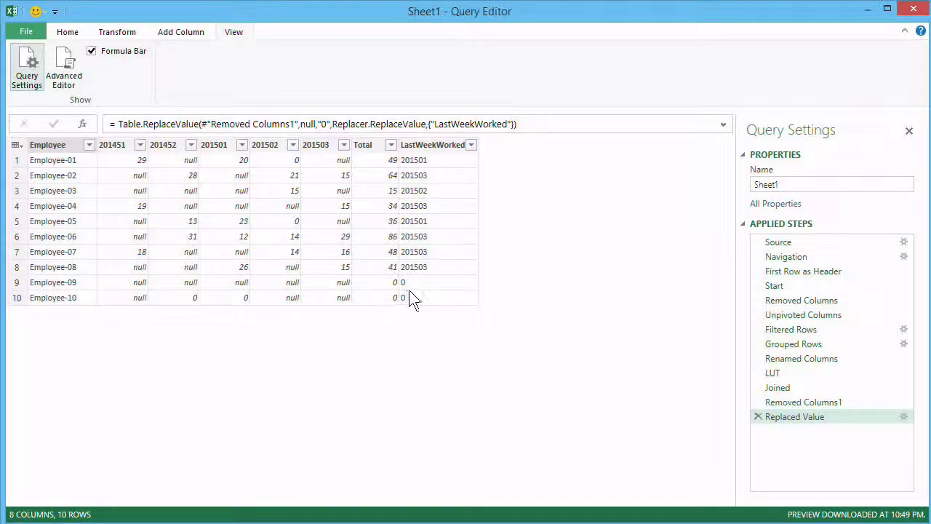
Change the data type of the LastWeekWorked column to Whole Number.
right_click(440, 145)
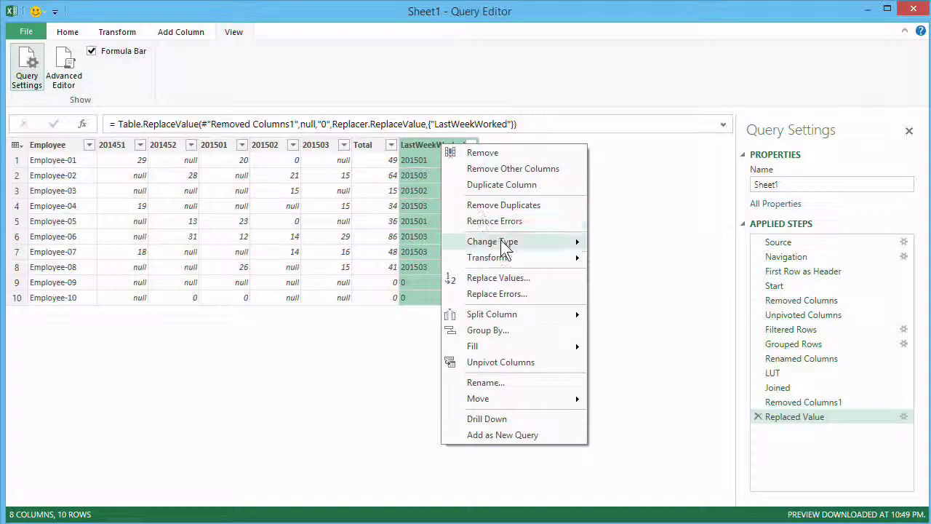
mouse_move(505, 244)
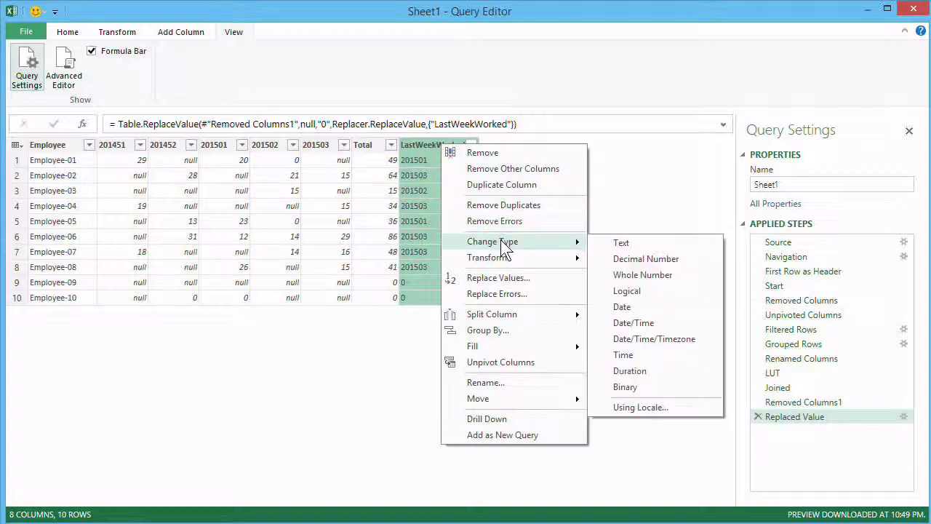
left_click(662, 275)
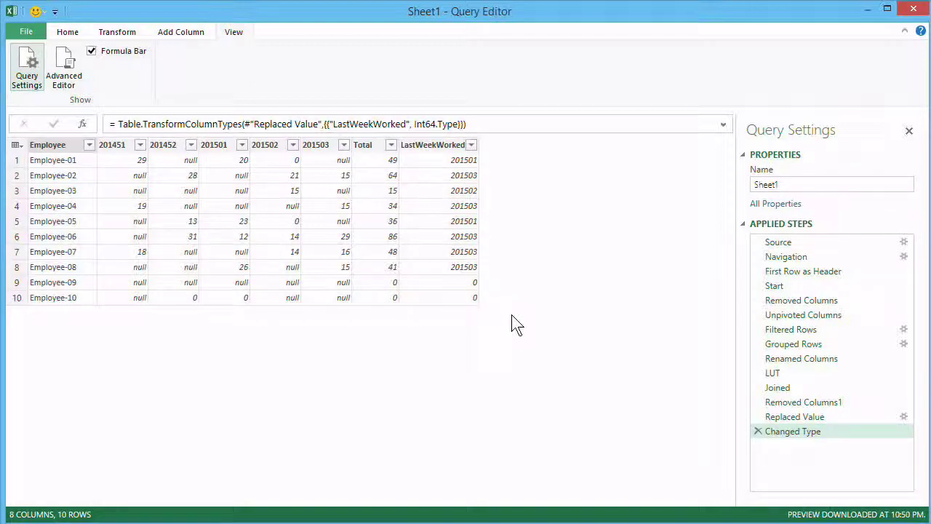
Review the Start, LUT, Joined and Changed Type steps, and close and load the finished query into the workbook.
mouse_move(800, 270)
left_mouse_down()
mouse_move(790, 286)
mouse_move(771, 285)
mouse_move(800, 266)
mouse_move(798, 282)
left_mouse_up()
left_click(801, 262)
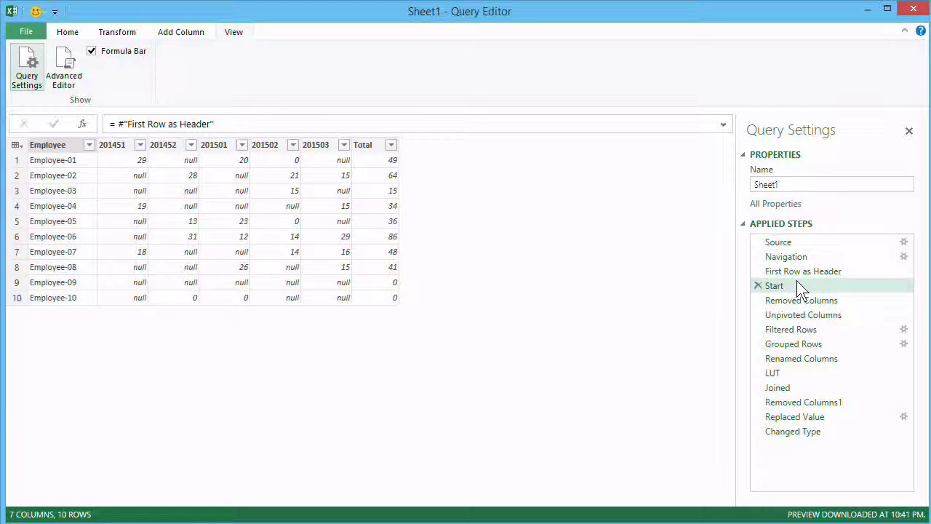
left_click(792, 371)
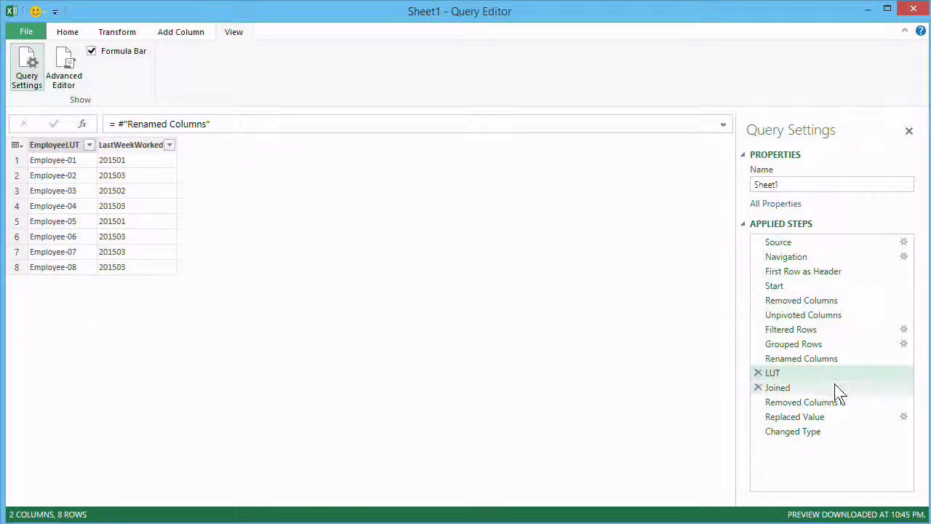
left_click(827, 387)
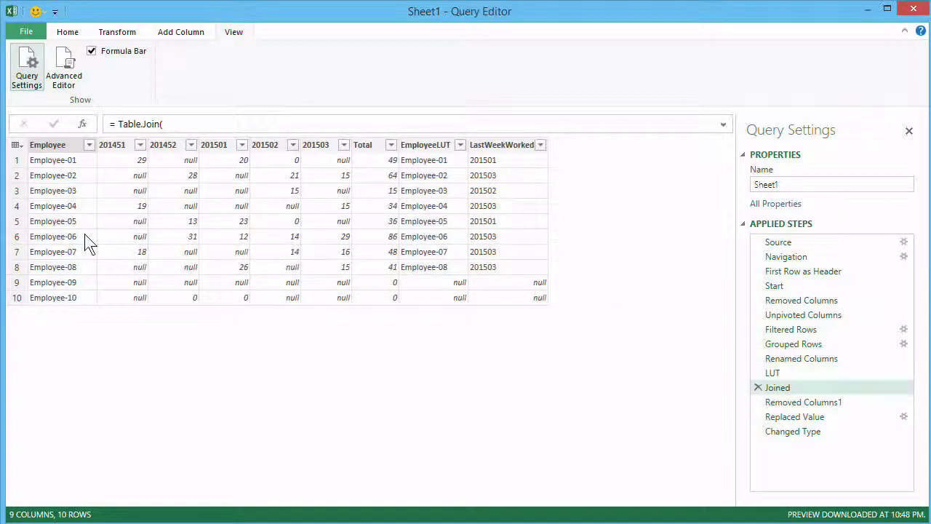
left_click(795, 429)
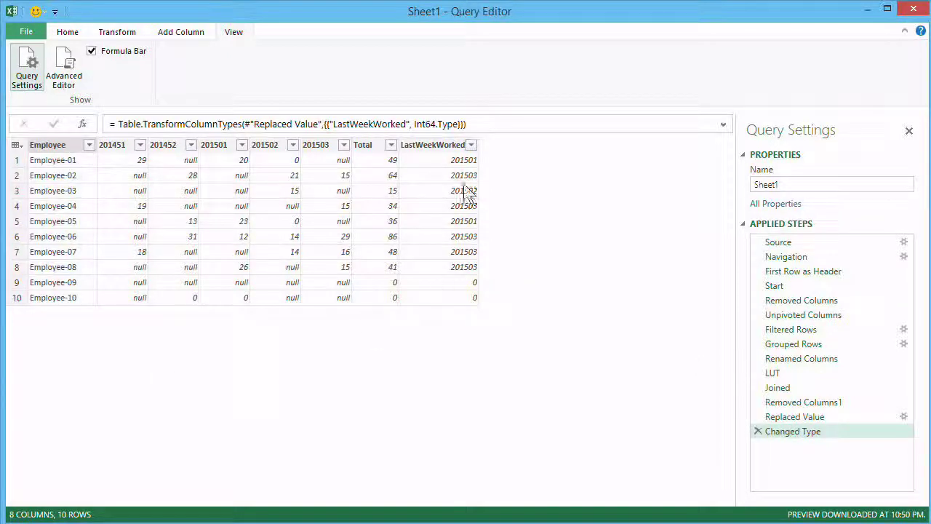
left_click(68, 37)
left_click(27, 67)
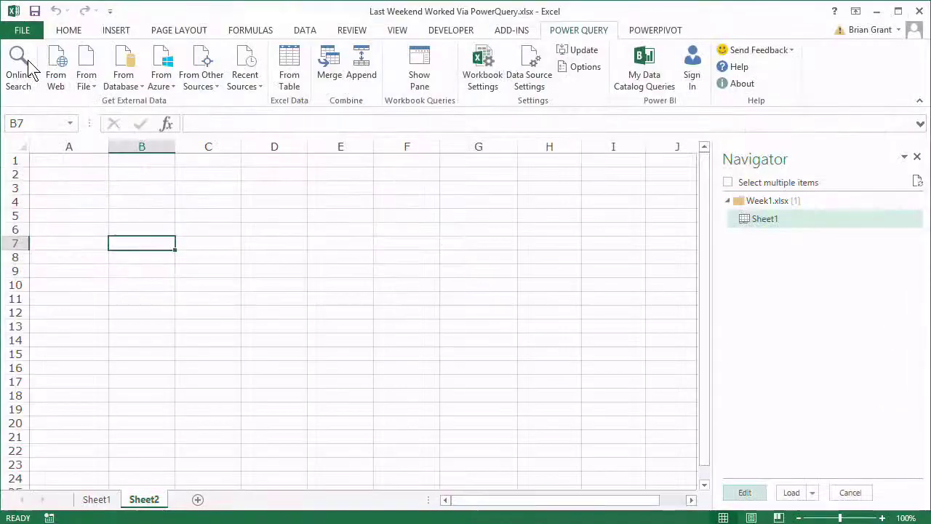